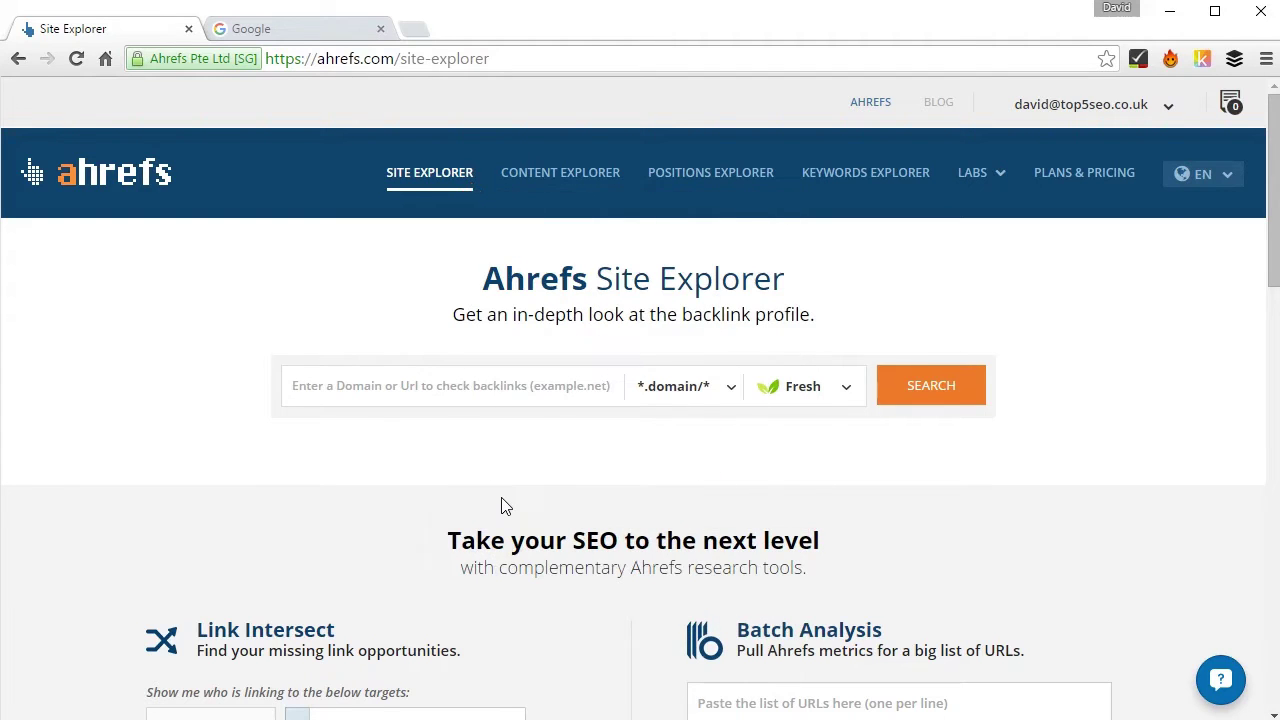
Step: Search Google for 'payday loans' in the second tab
{"action": "left_click", "coordinate": [288, 30]}
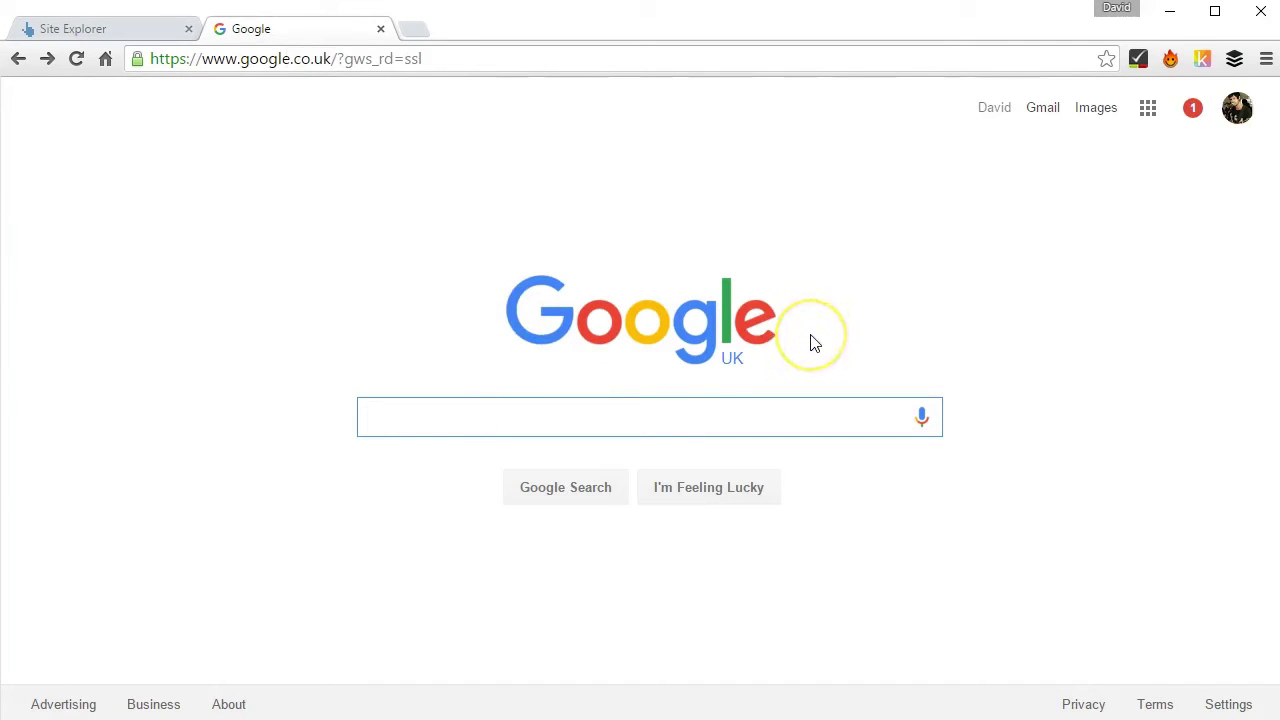
{"action": "type", "text": "payday loans"}
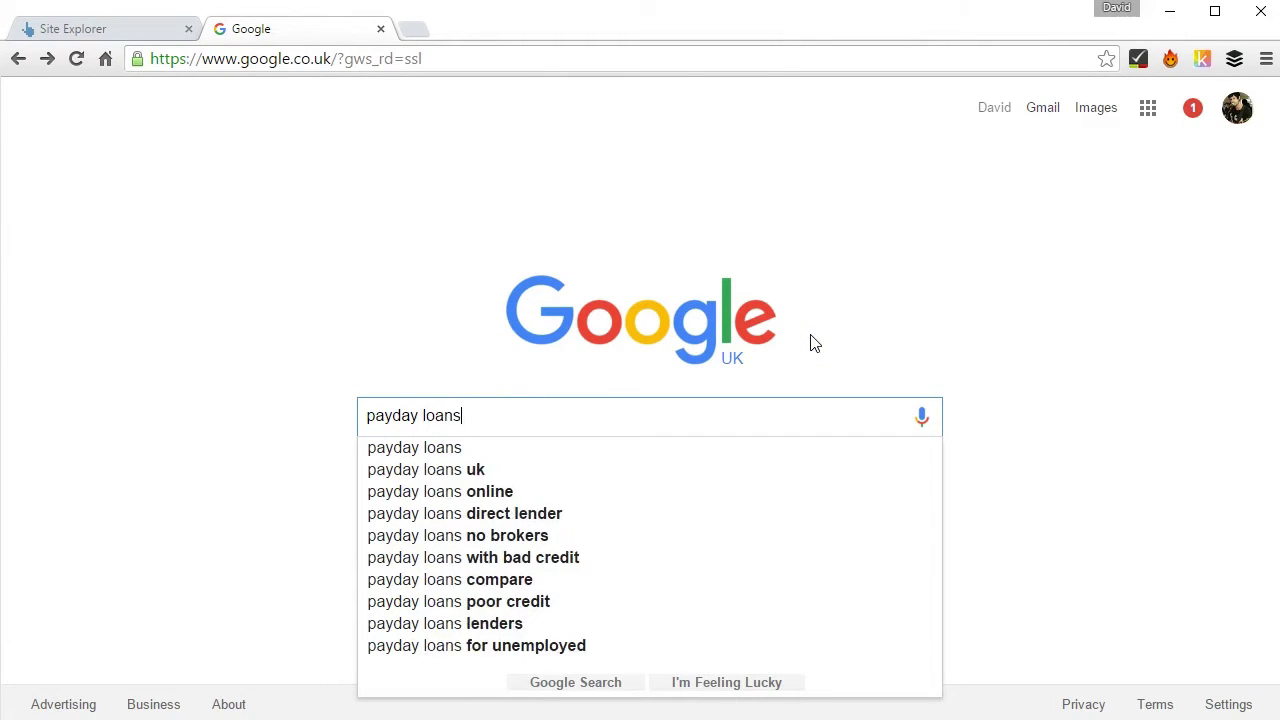
{"action": "key", "text": "Return"}
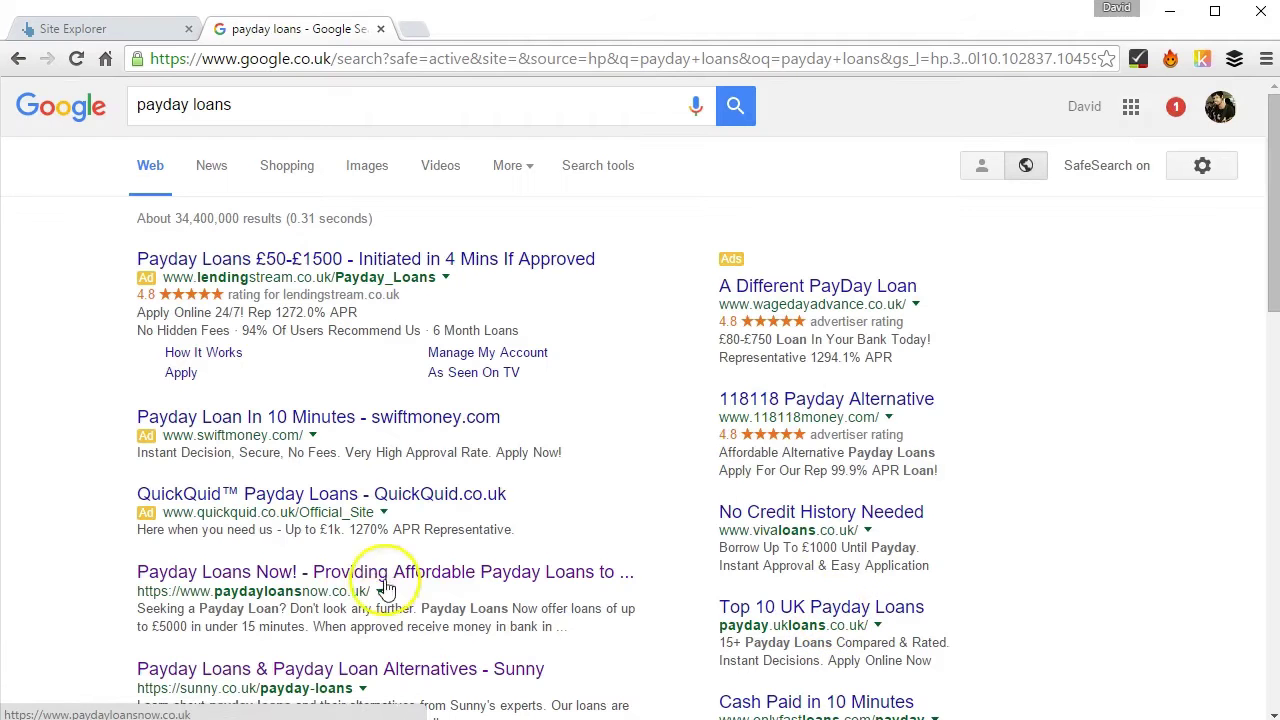
Step: Copy the paydayloansnow.co.uk result's address and return to Ahrefs Site Explorer
{"action": "scroll", "coordinate": [155, 224], "scroll_direction": "down", "scroll_amount": 1}
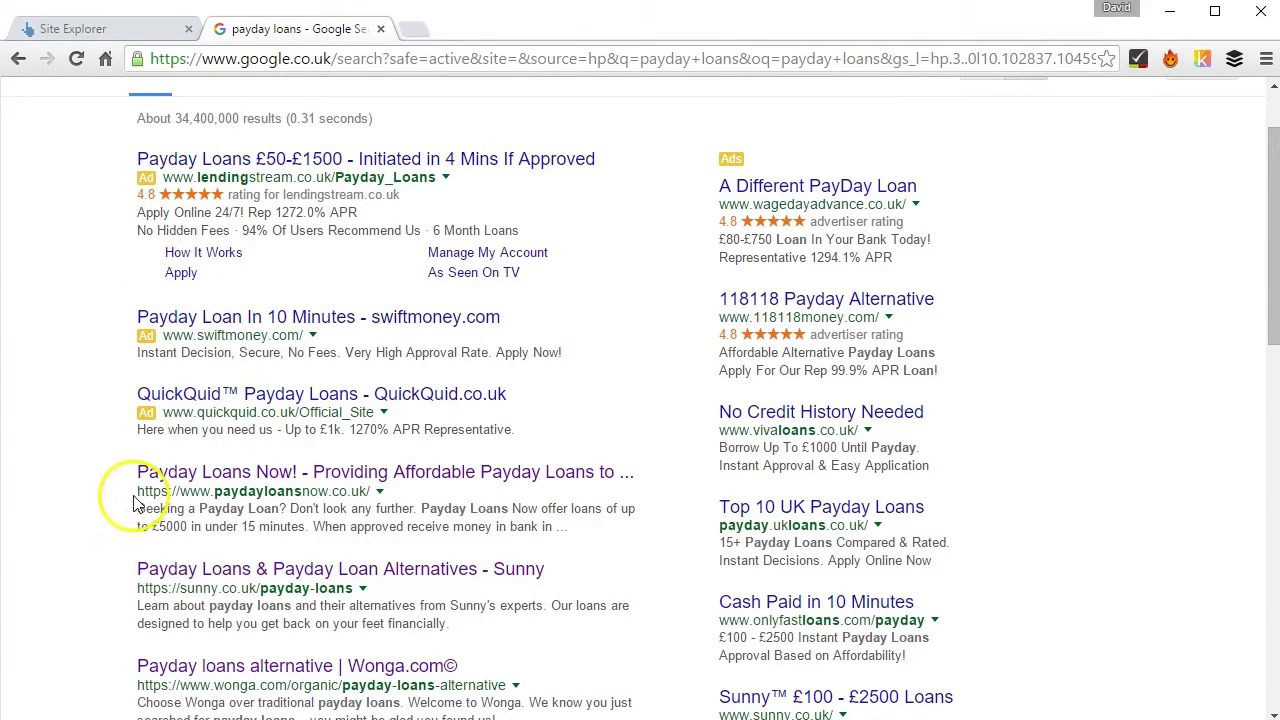
{"action": "left_click_drag", "start_coordinate": [137, 491], "coordinate": [366, 492]}
{"action": "key", "text": "ctrl+c"}
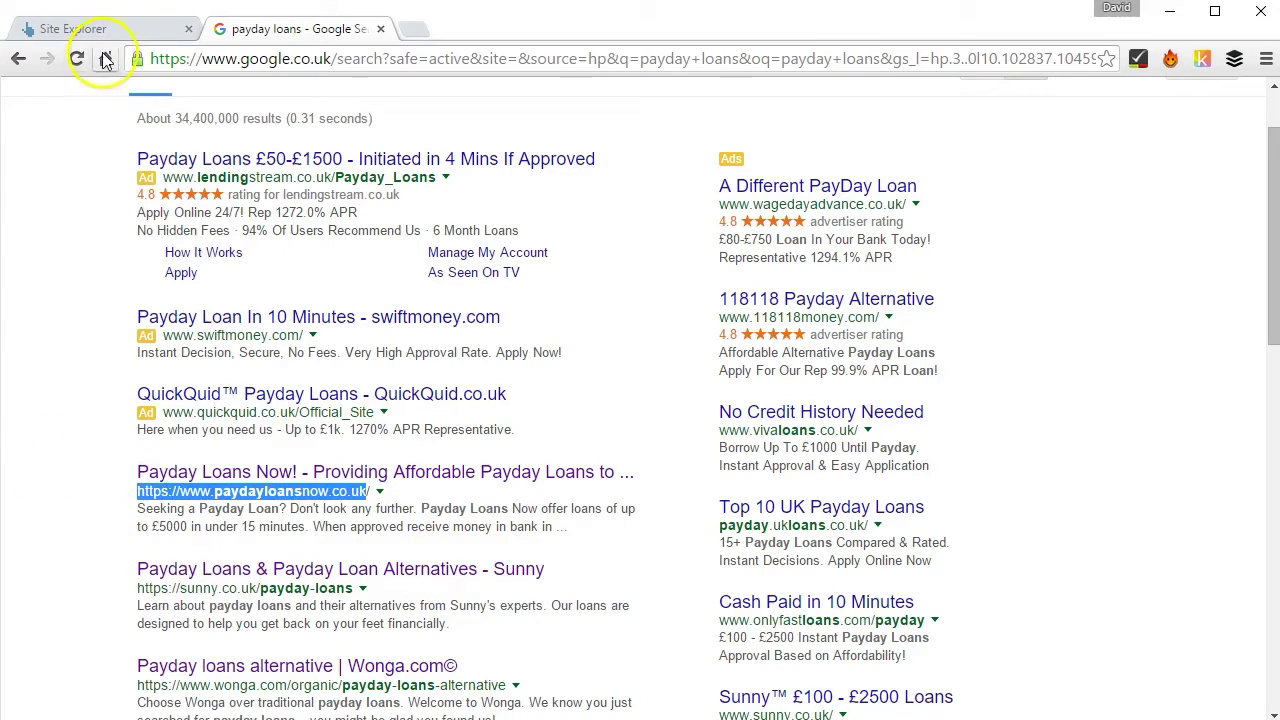
{"action": "left_click", "coordinate": [125, 29]}
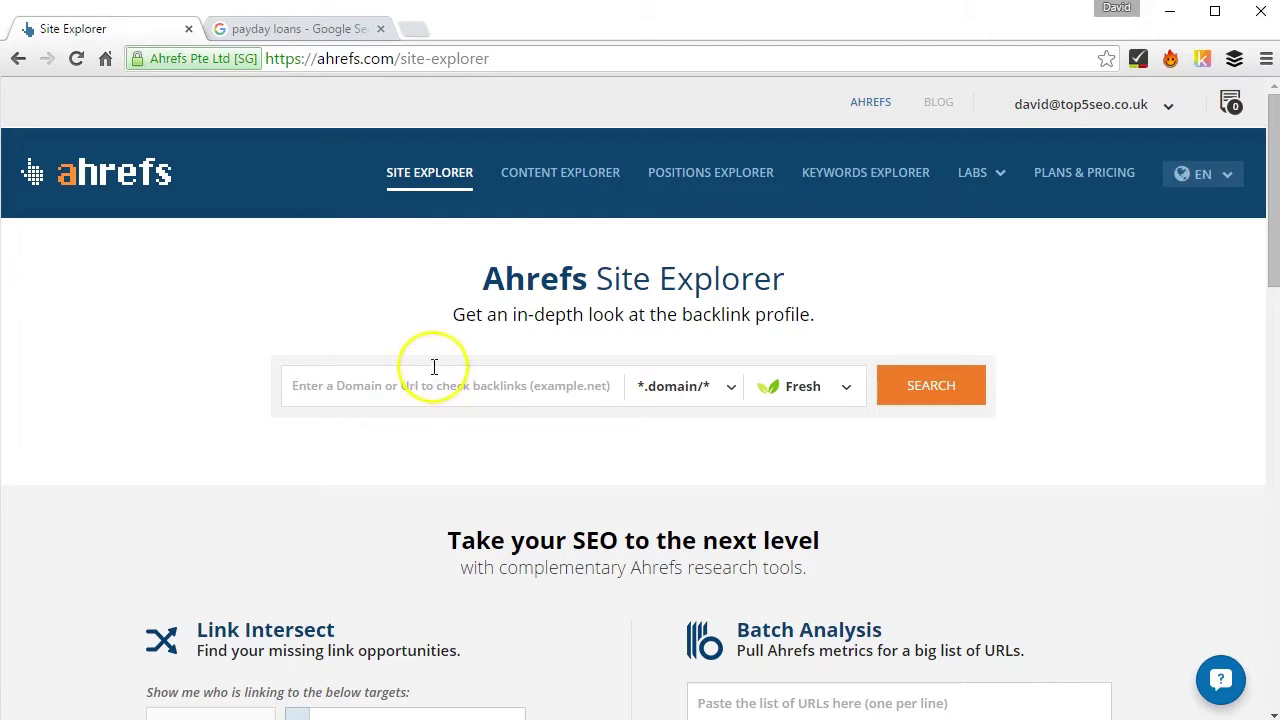
{"action": "key", "text": "ctrl+v"}
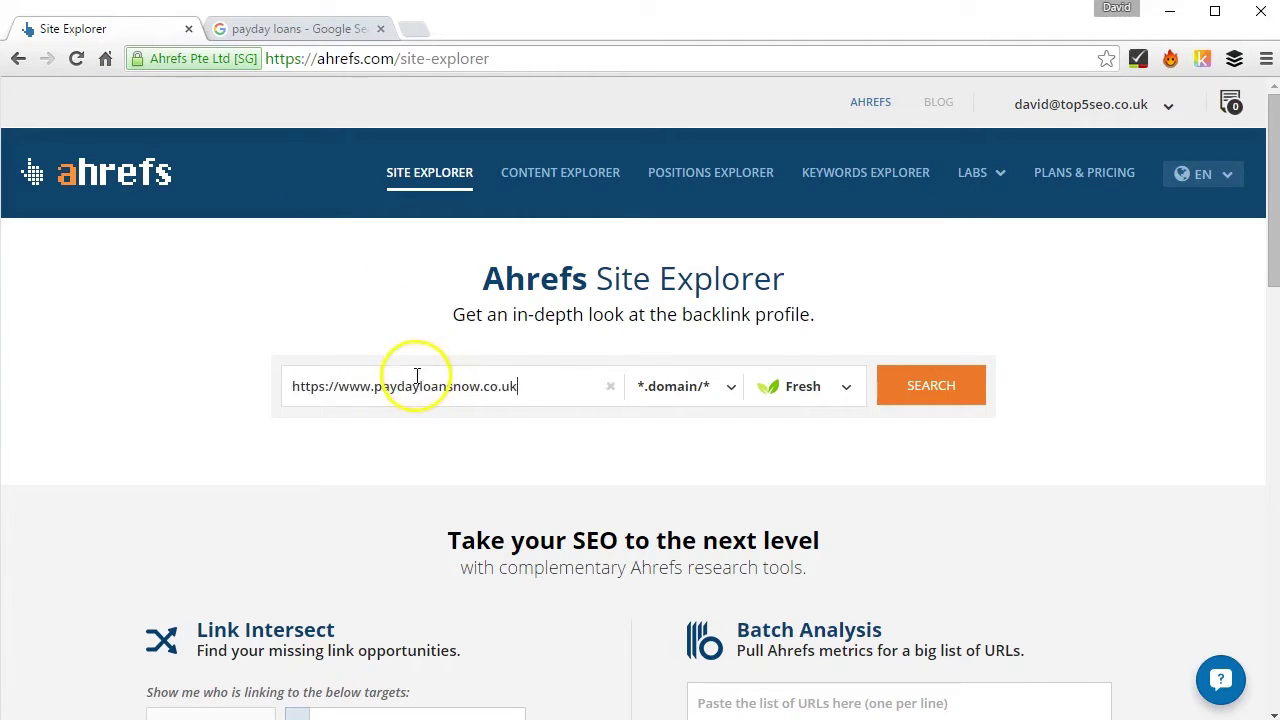
{"action": "left_click", "coordinate": [684, 388]}
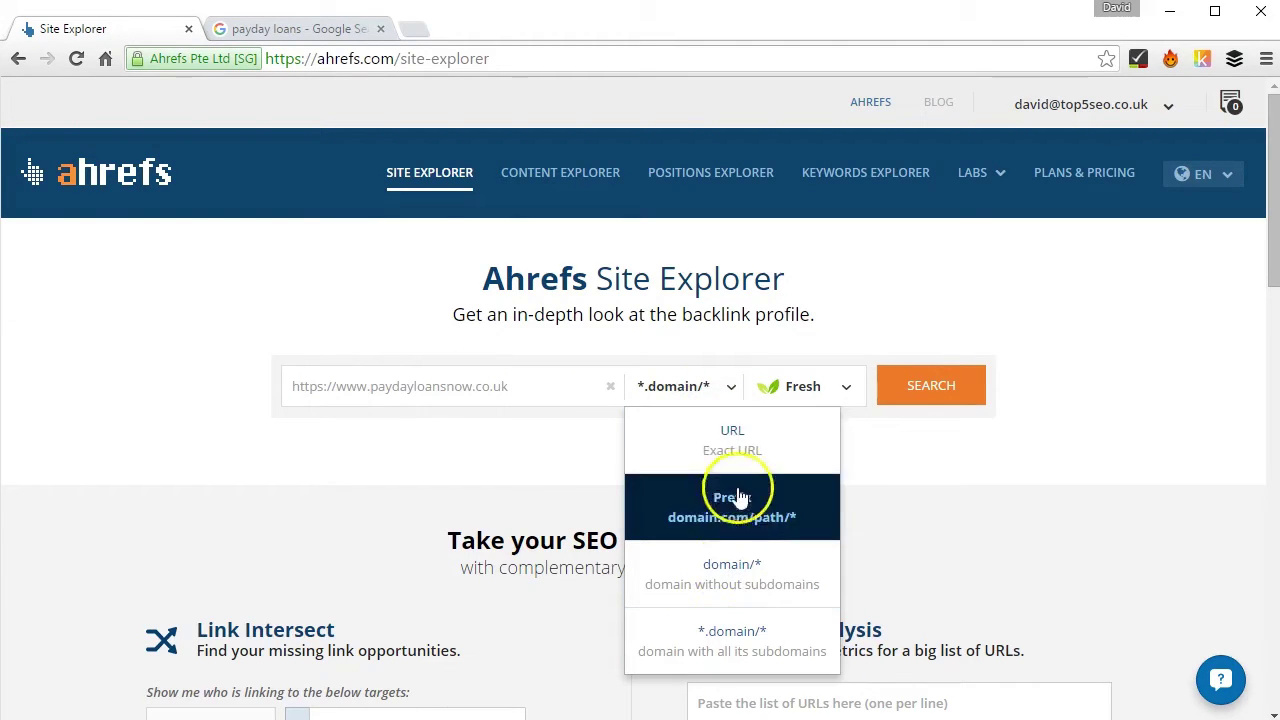
{"action": "left_click", "coordinate": [746, 440]}
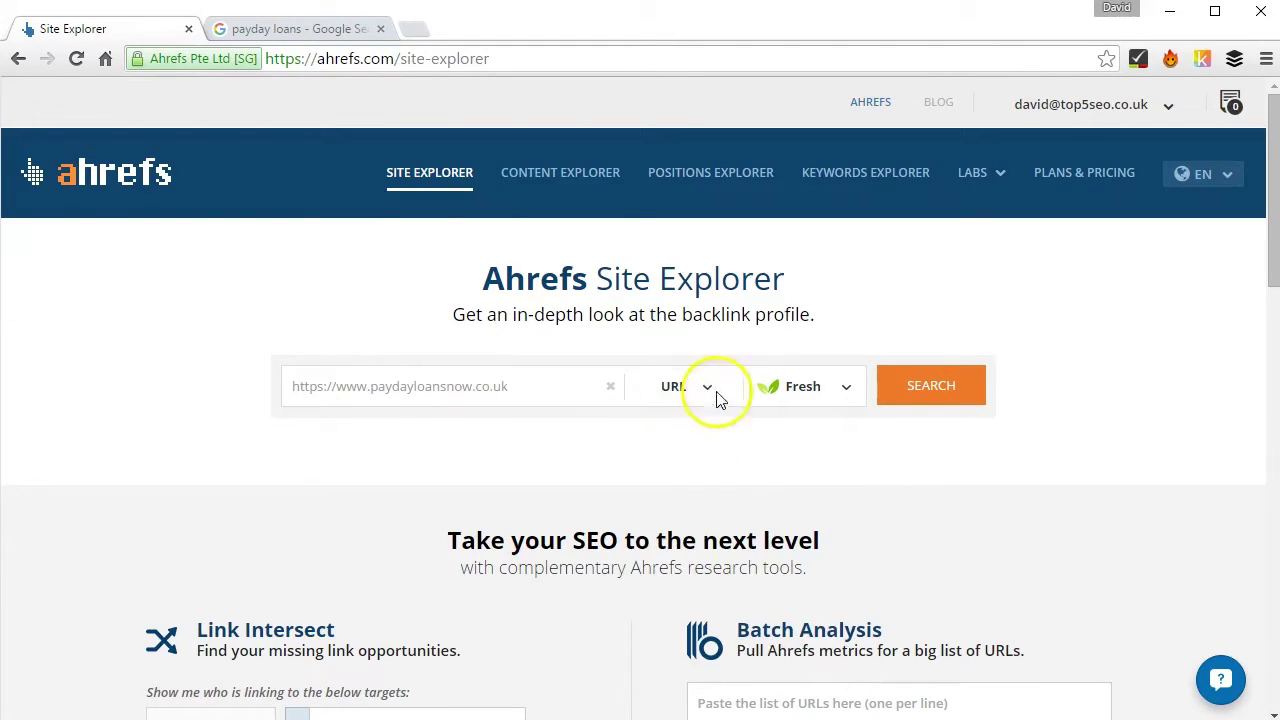
{"action": "left_click", "coordinate": [672, 396]}
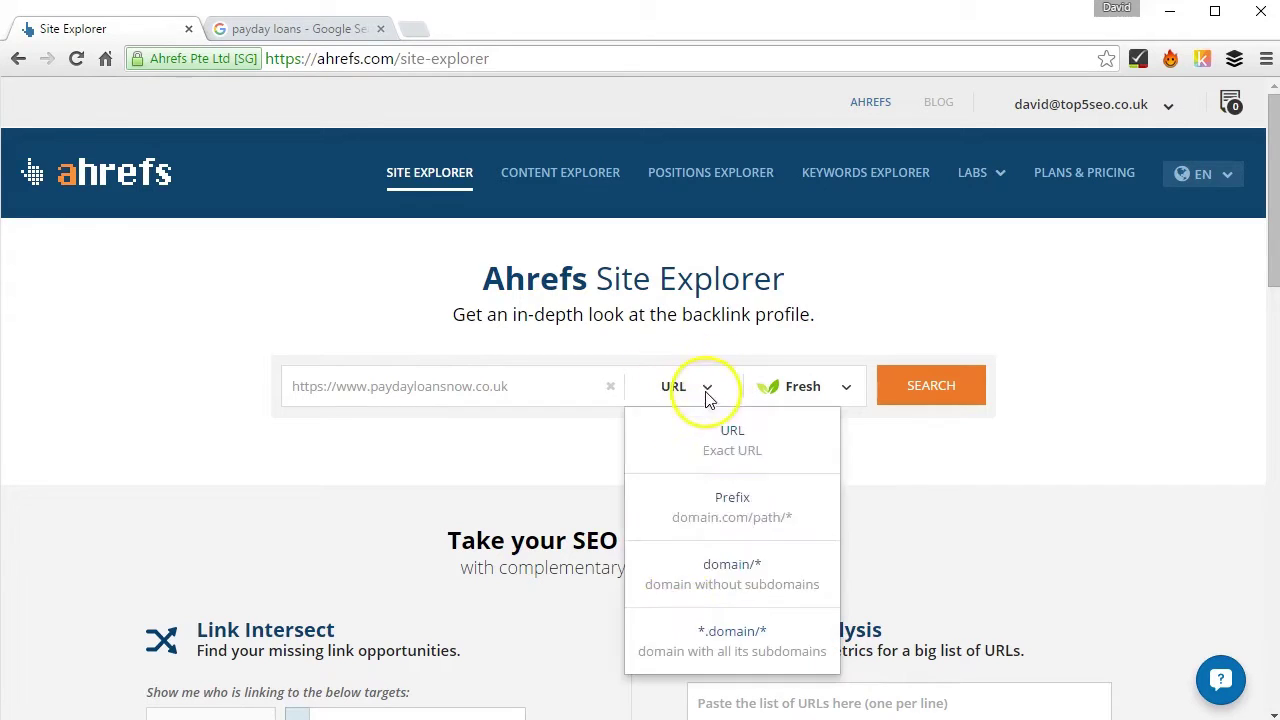
{"action": "left_click", "coordinate": [731, 447]}
{"action": "left_click", "coordinate": [929, 386]}
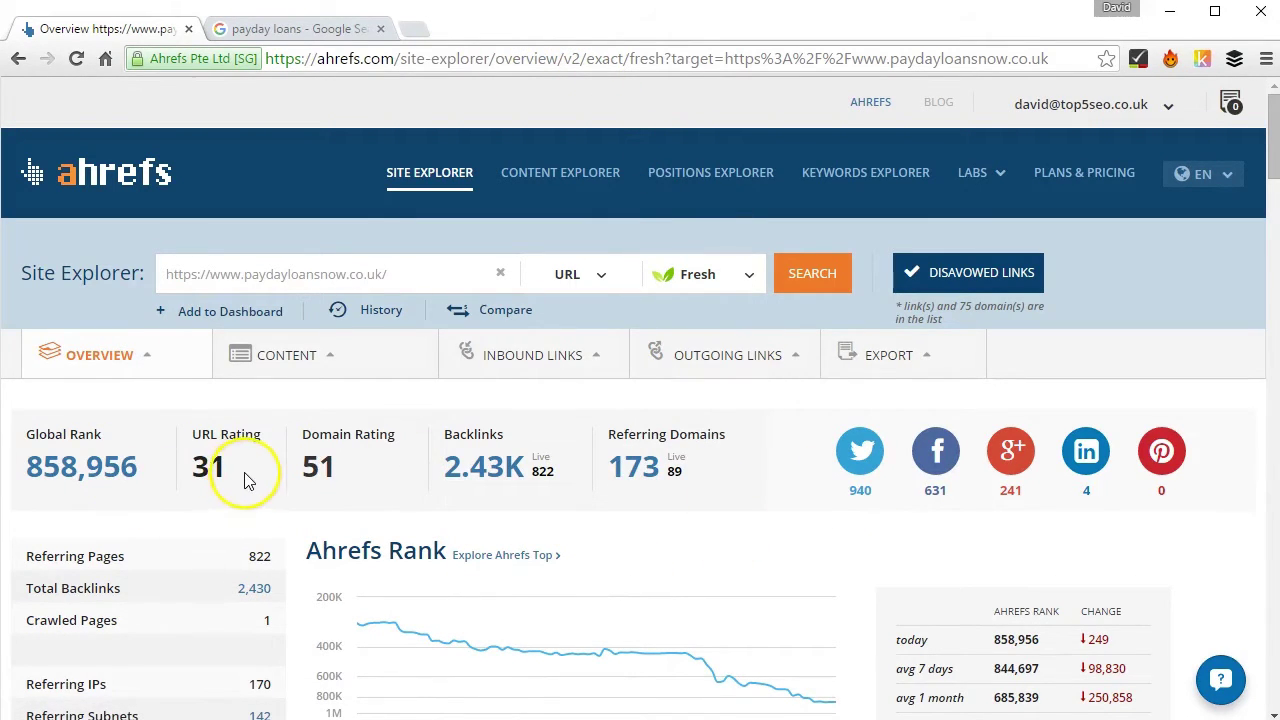
Step: Highlight URL Rating 31, Domain Rating 51 and 173 referring domains, then bring up the Inbound Links menu
{"action": "mouse_move", "coordinate": [198, 367]}
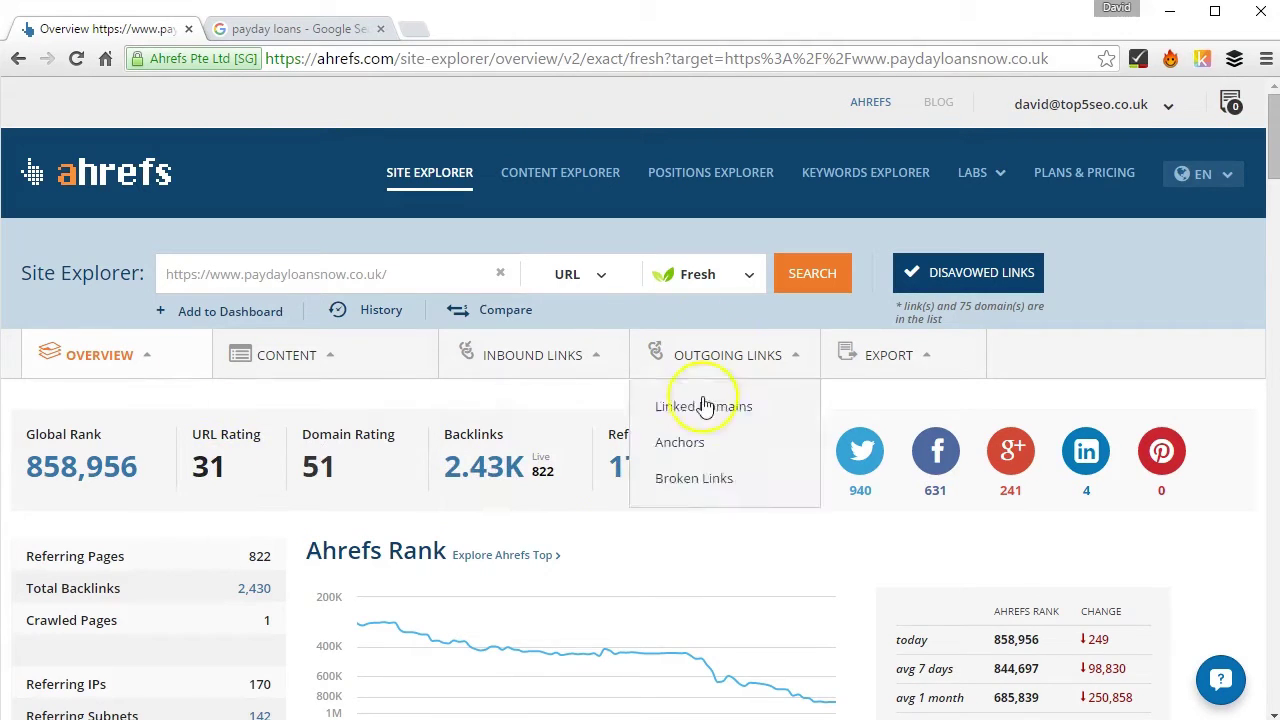
{"action": "left_click_drag", "start_coordinate": [229, 470], "coordinate": [183, 476]}
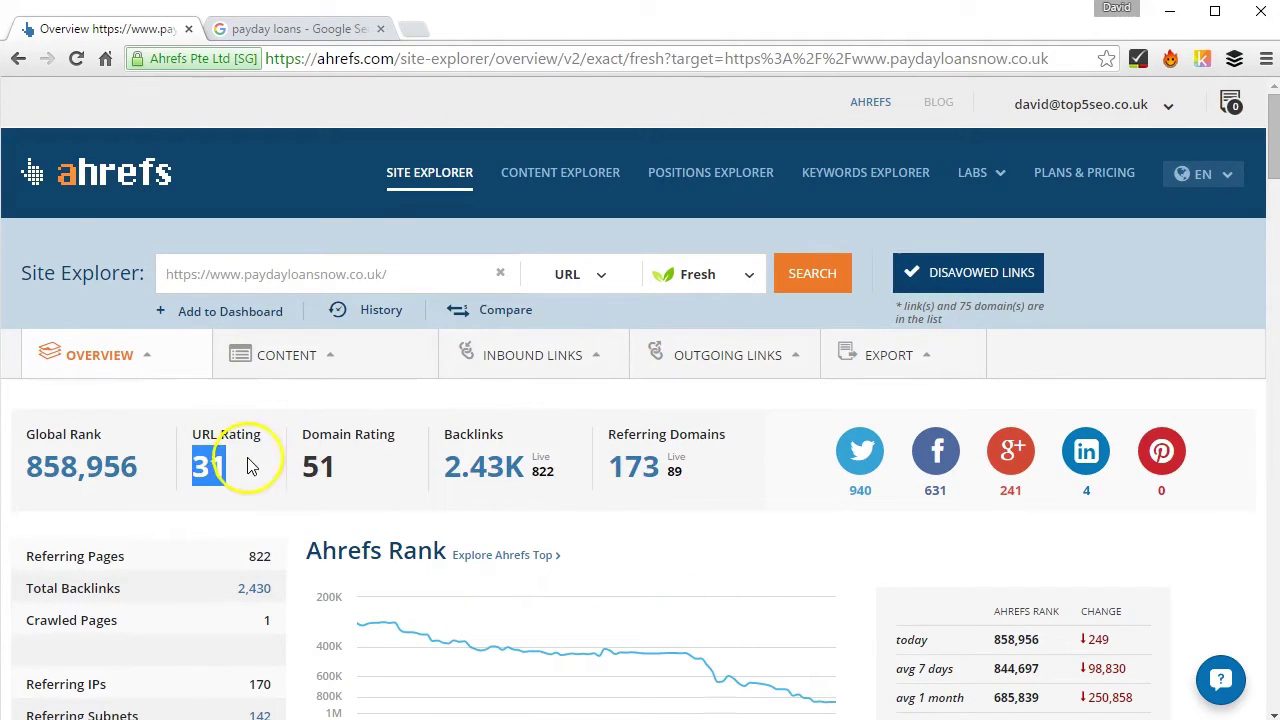
{"action": "left_click_drag", "start_coordinate": [340, 472], "coordinate": [309, 468]}
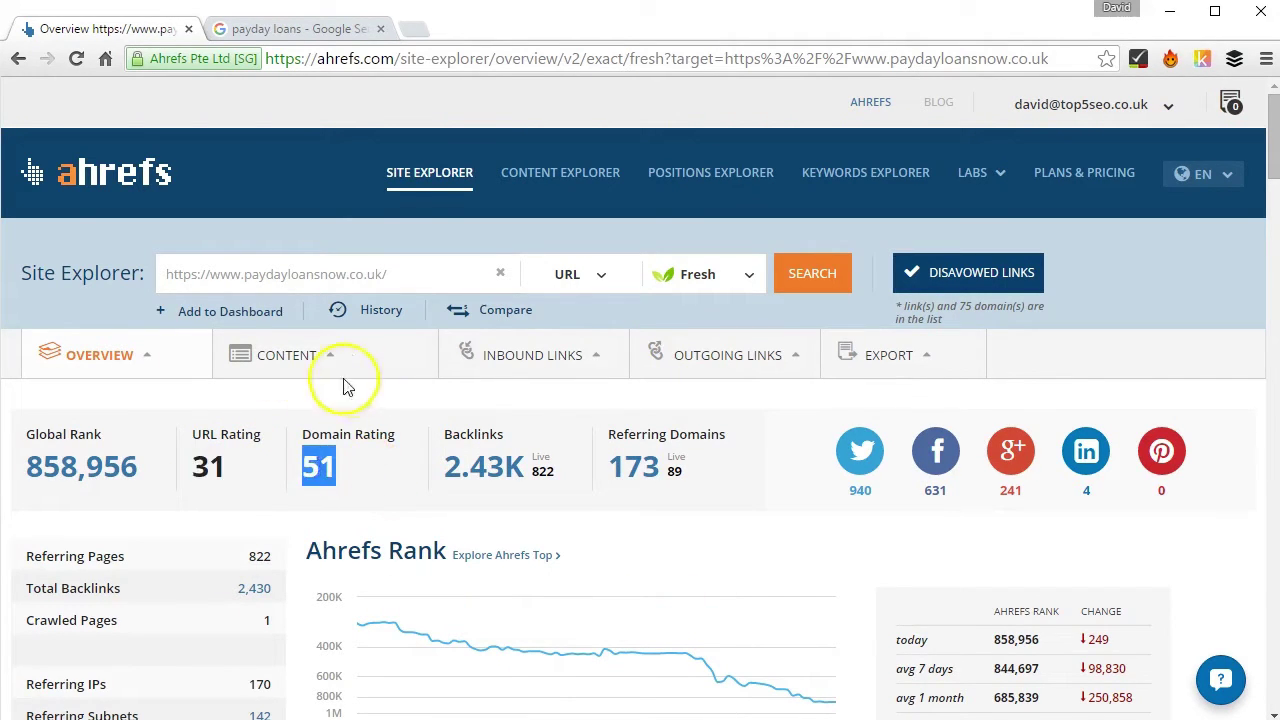
{"action": "left_click_drag", "start_coordinate": [686, 468], "coordinate": [609, 466]}
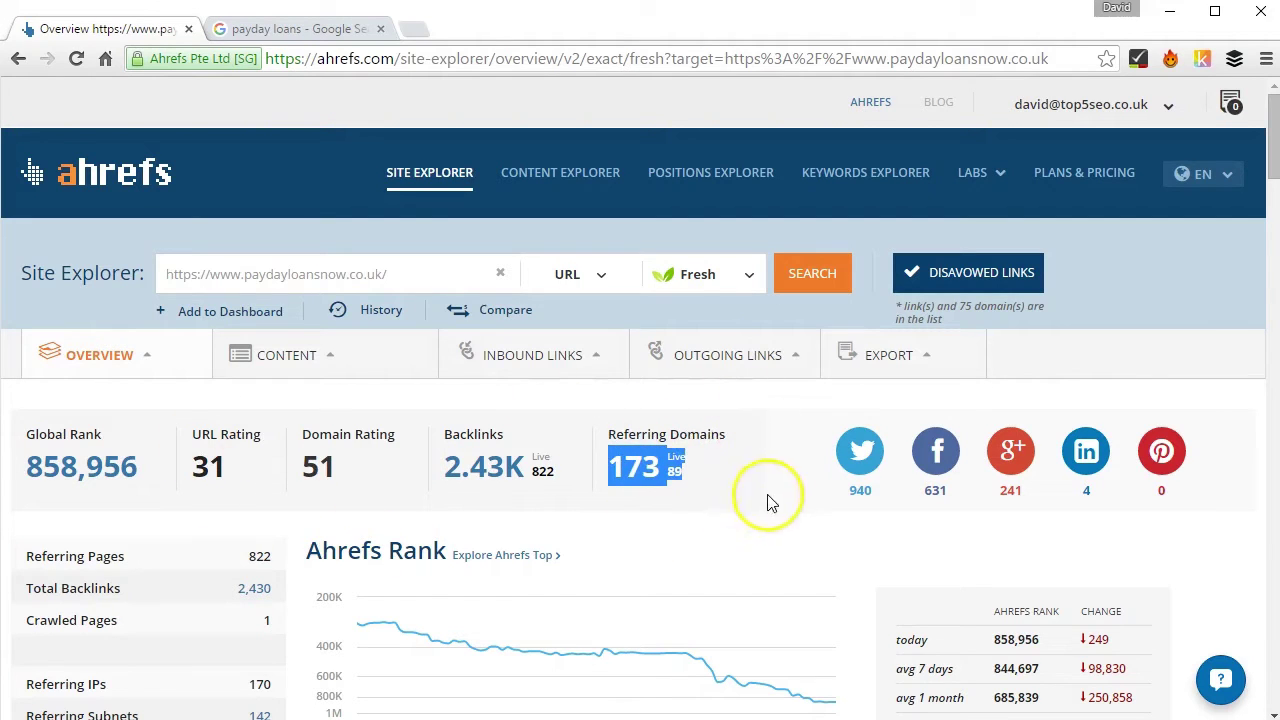
{"action": "left_click", "coordinate": [722, 470]}
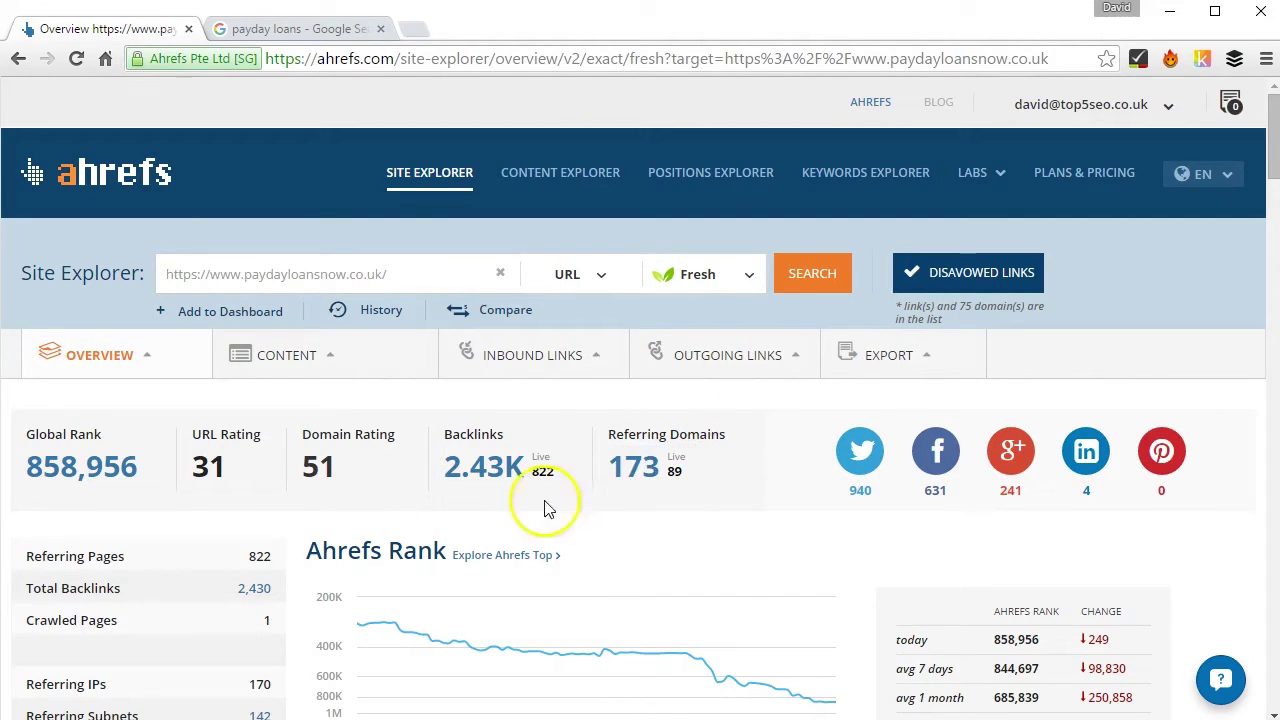
{"action": "mouse_move", "coordinate": [580, 366]}
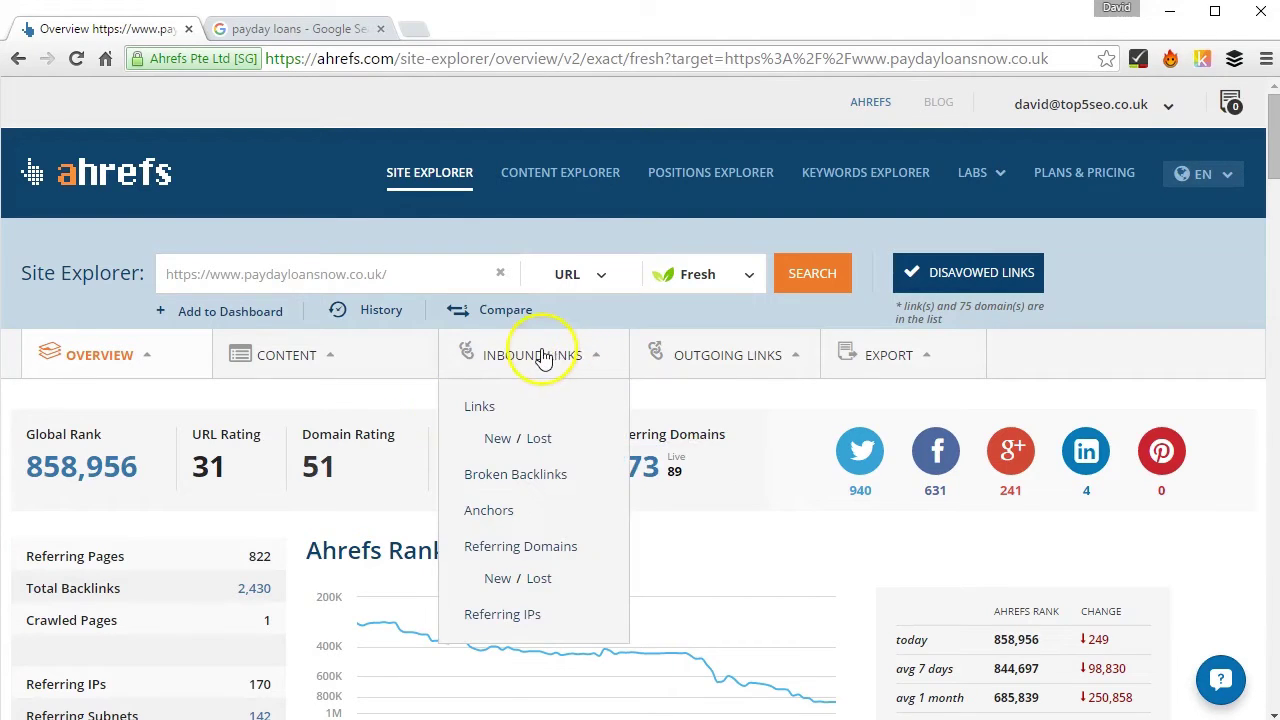
Step: Open the Anchors report of 68 phrases, scroll through it, and enter 'payday loans' as filter text
{"action": "left_click", "coordinate": [505, 512]}
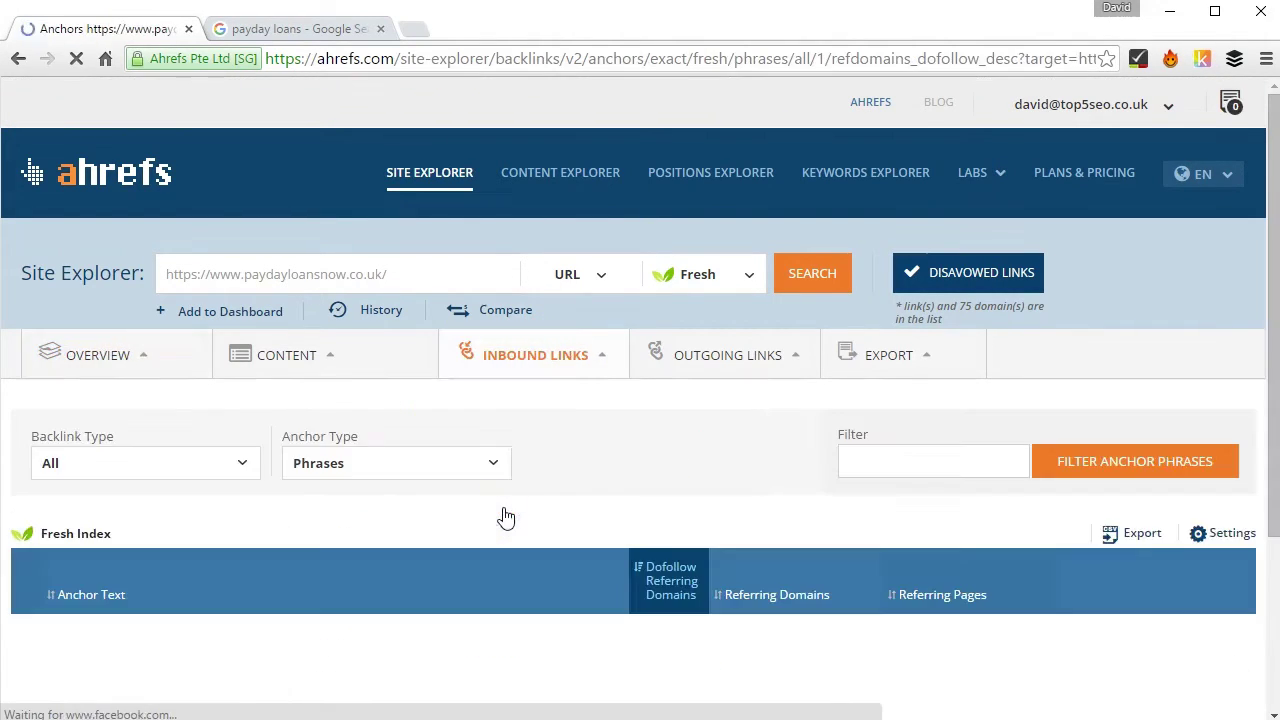
{"action": "left_click_drag", "start_coordinate": [1257, 215], "coordinate": [1257, 487]}
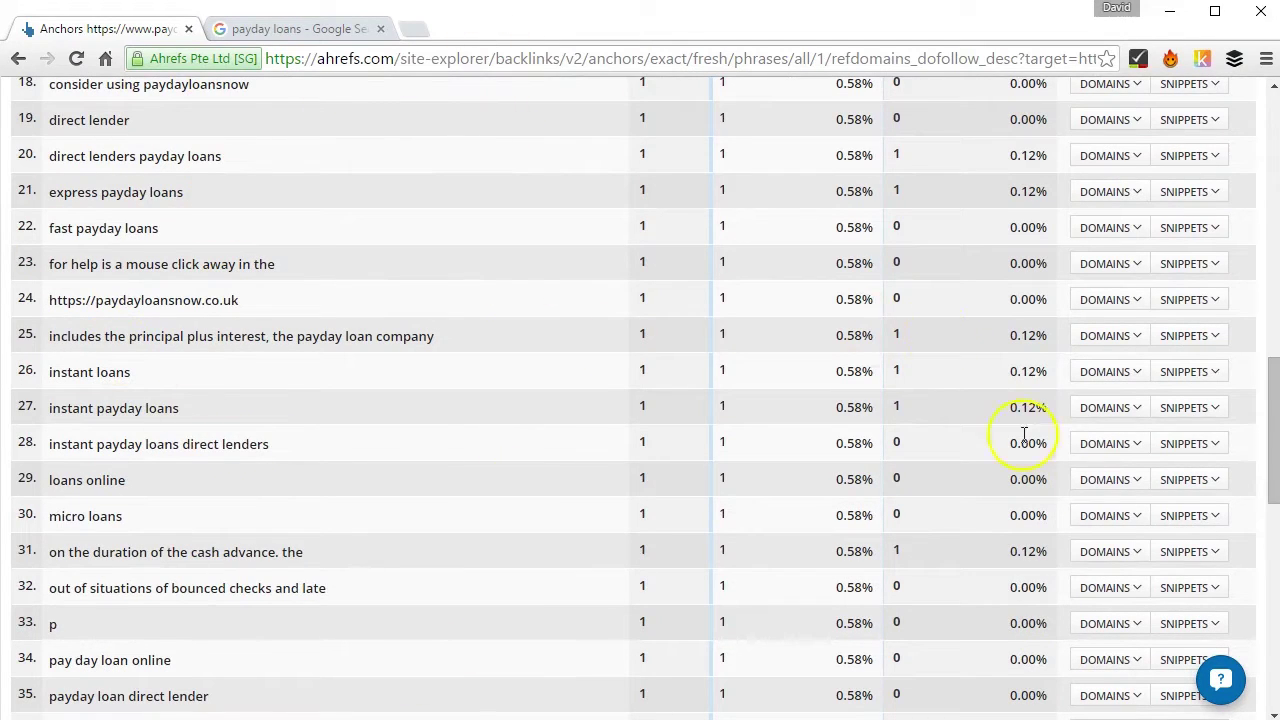
{"action": "left_click_drag", "start_coordinate": [1257, 486], "coordinate": [1194, 234]}
{"action": "left_click", "coordinate": [920, 435]}
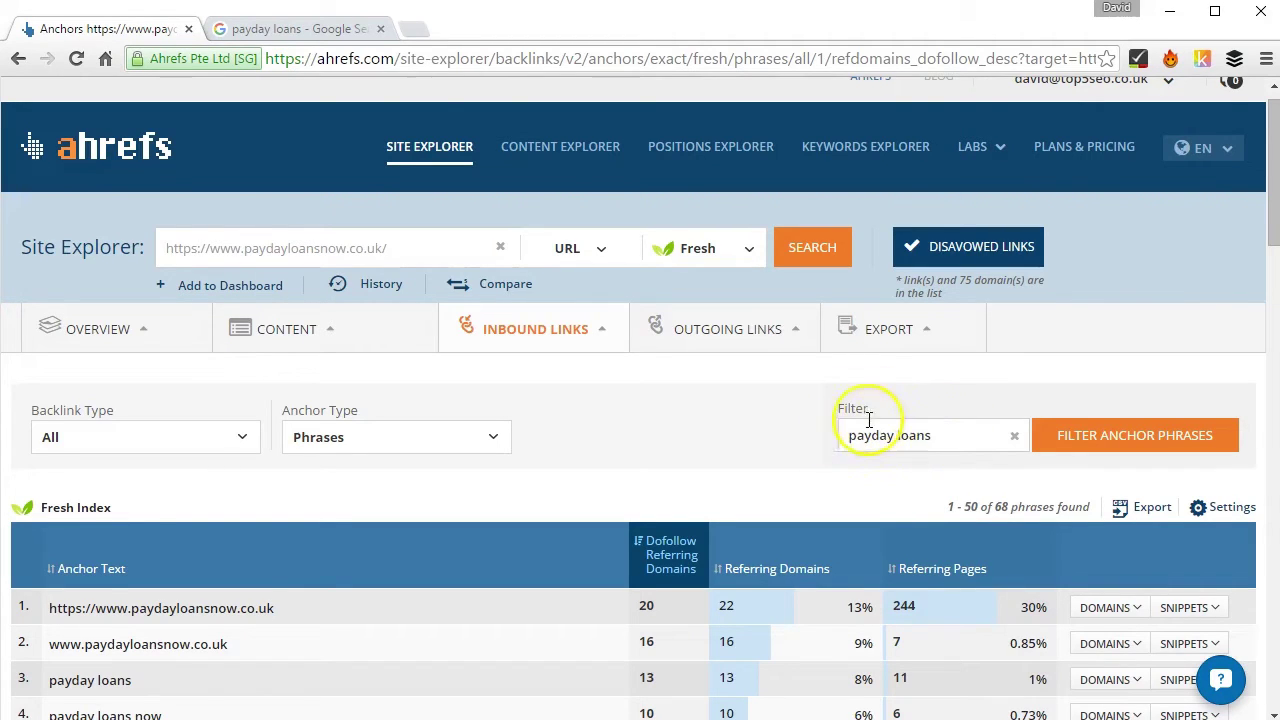
Step: Apply the 'payday loans' anchor filter and review the 26 matches, topped by 13 dofollow domains
{"action": "left_click", "coordinate": [1097, 444]}
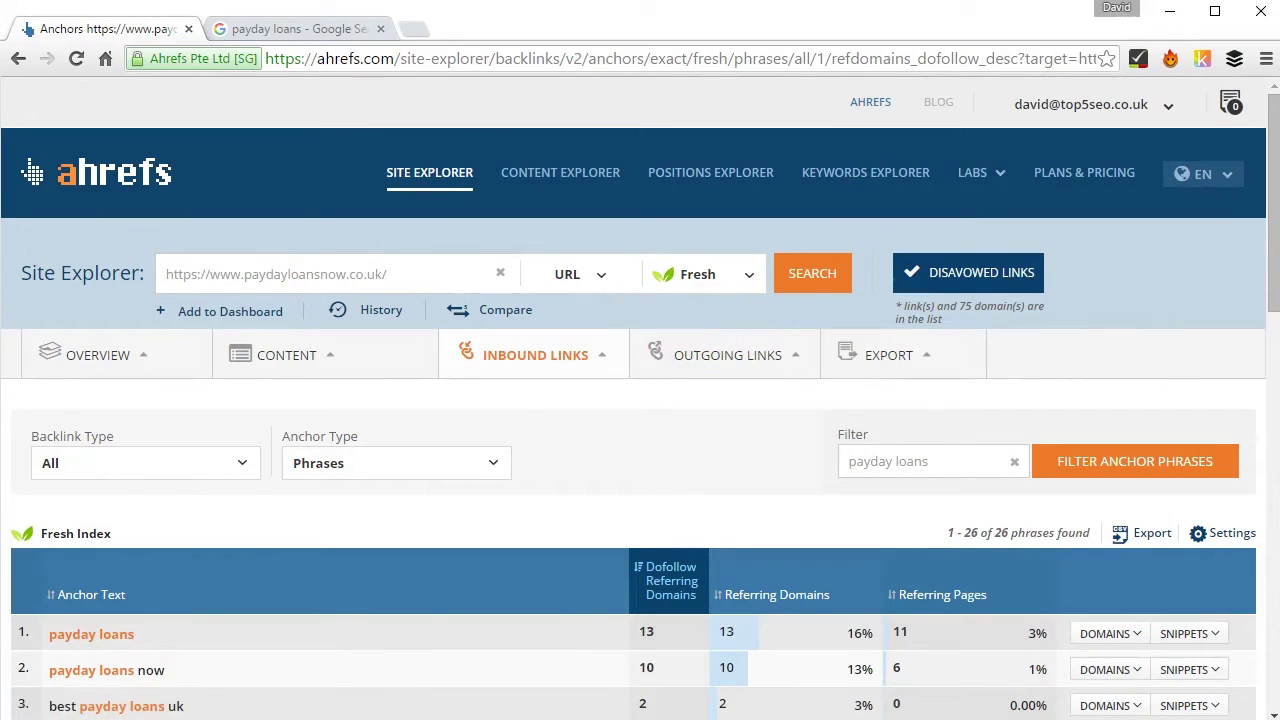
{"action": "left_click_drag", "start_coordinate": [1267, 263], "coordinate": [1267, 335]}
{"action": "left_click_drag", "start_coordinate": [1002, 330], "coordinate": [964, 330]}
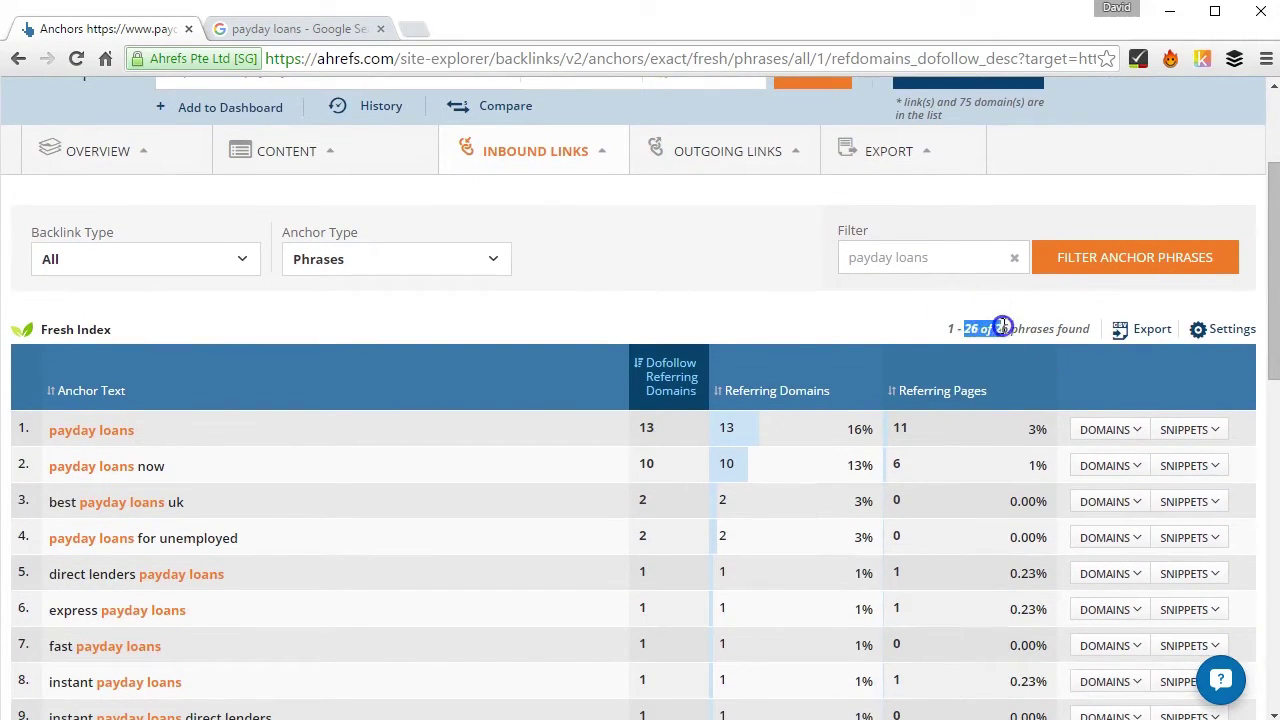
{"action": "left_click", "coordinate": [853, 352]}
{"action": "left_click_drag", "start_coordinate": [1272, 263], "coordinate": [1267, 330]}
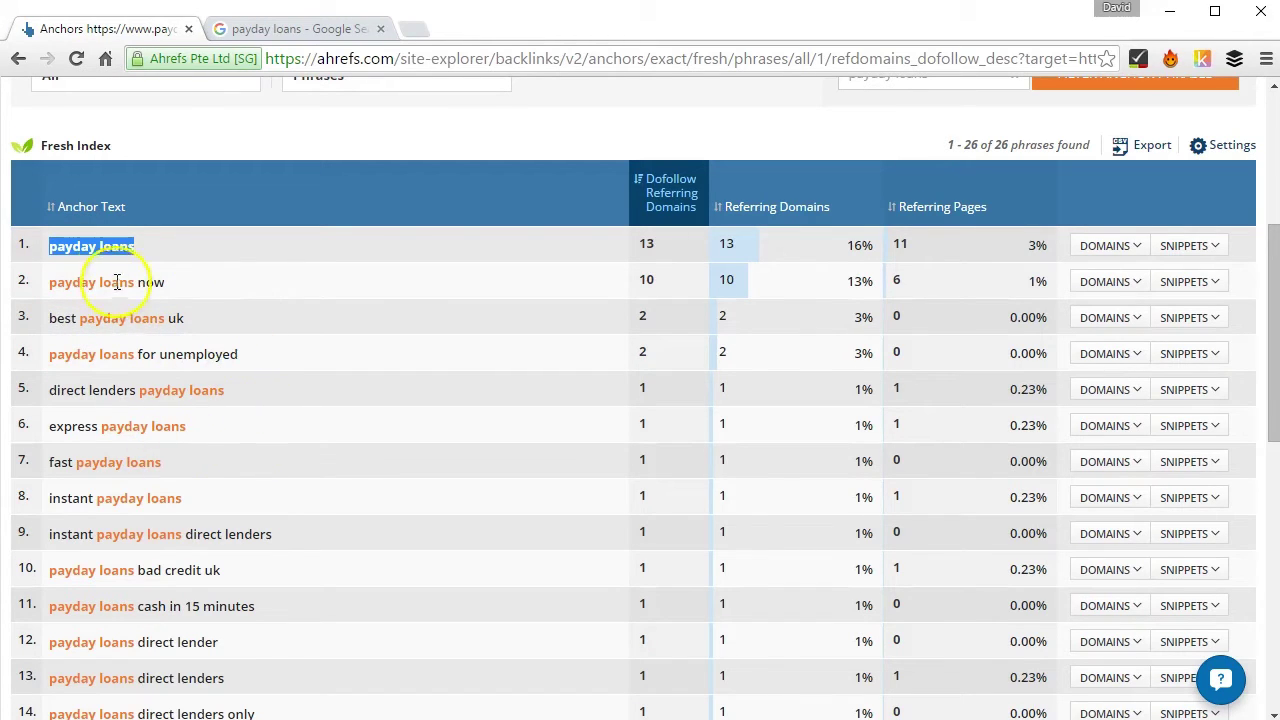
{"action": "left_click", "coordinate": [658, 244]}
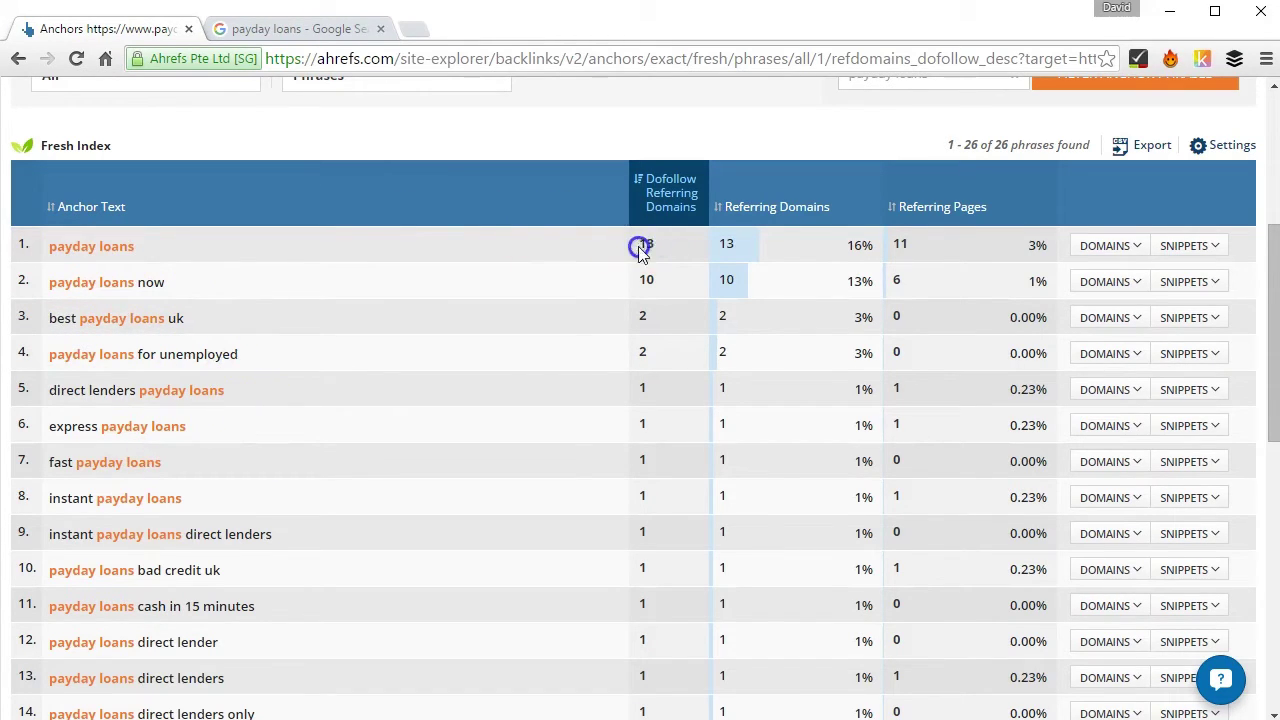
Step: Scroll through the 26 filtered anchor phrases and bring up CSV export with UTF-8 encoding
{"action": "left_click", "coordinate": [643, 246]}
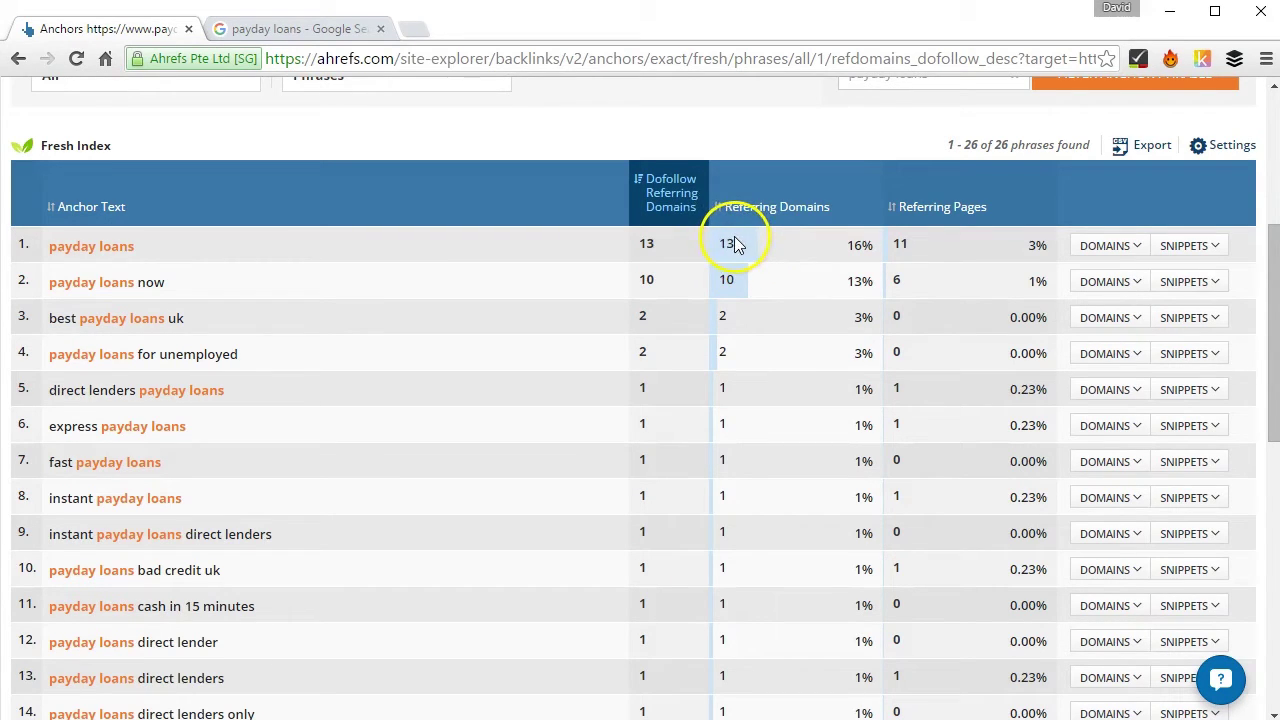
{"action": "scroll", "coordinate": [735, 247], "scroll_direction": "up", "scroll_amount": 3}
{"action": "mouse_move", "coordinate": [435, 267]}
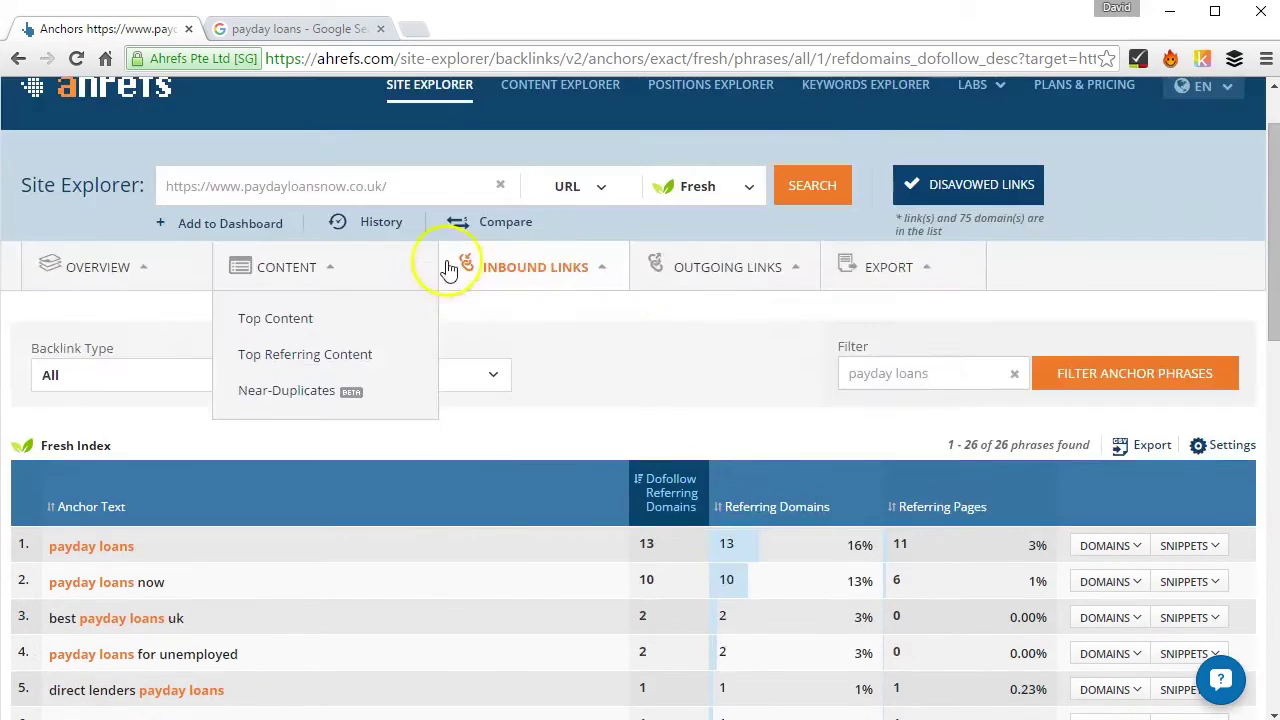
{"action": "left_click_drag", "start_coordinate": [1272, 240], "coordinate": [1268, 371]}
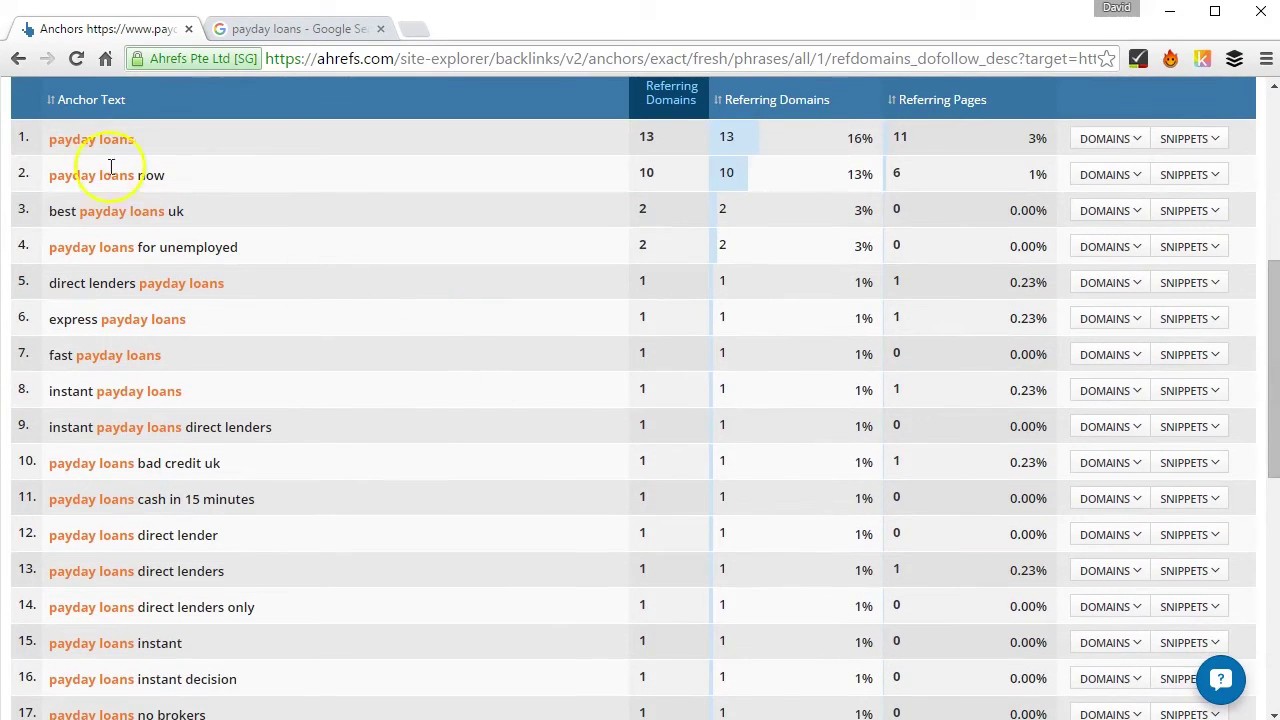
{"action": "scroll", "coordinate": [108, 348], "scroll_direction": "down", "scroll_amount": 4}
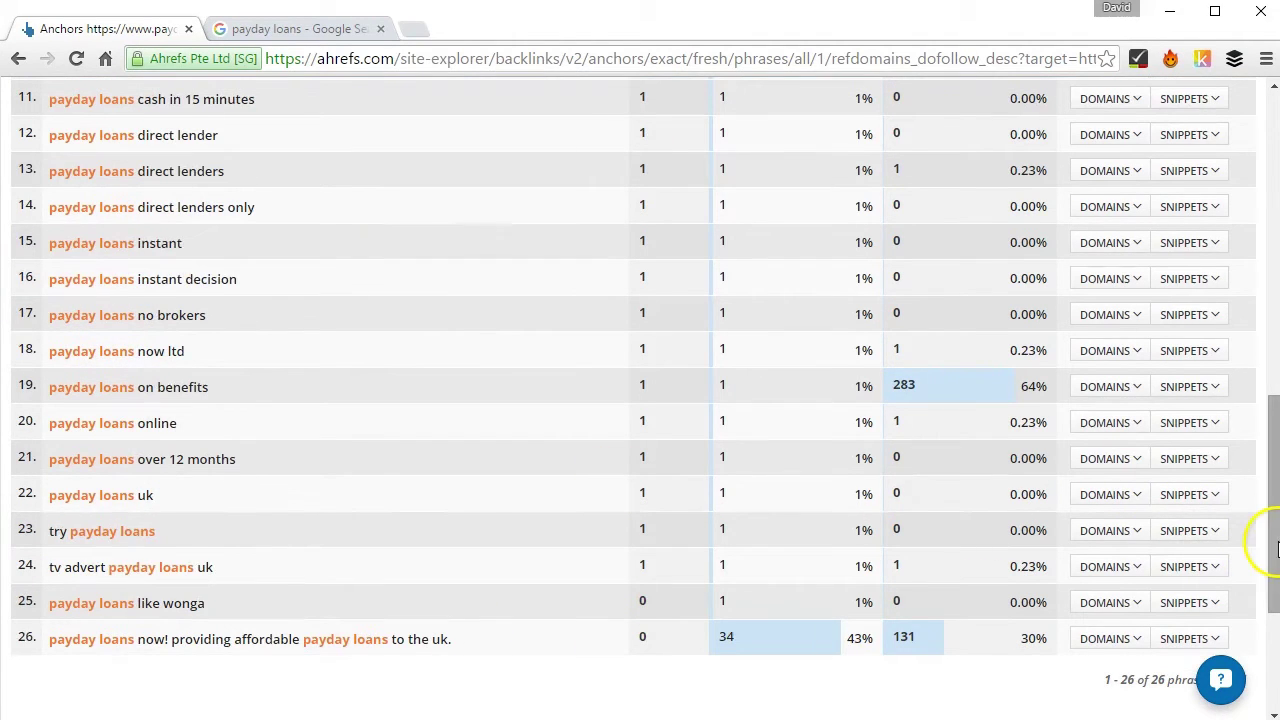
{"action": "left_click_drag", "start_coordinate": [1277, 548], "coordinate": [1266, 295]}
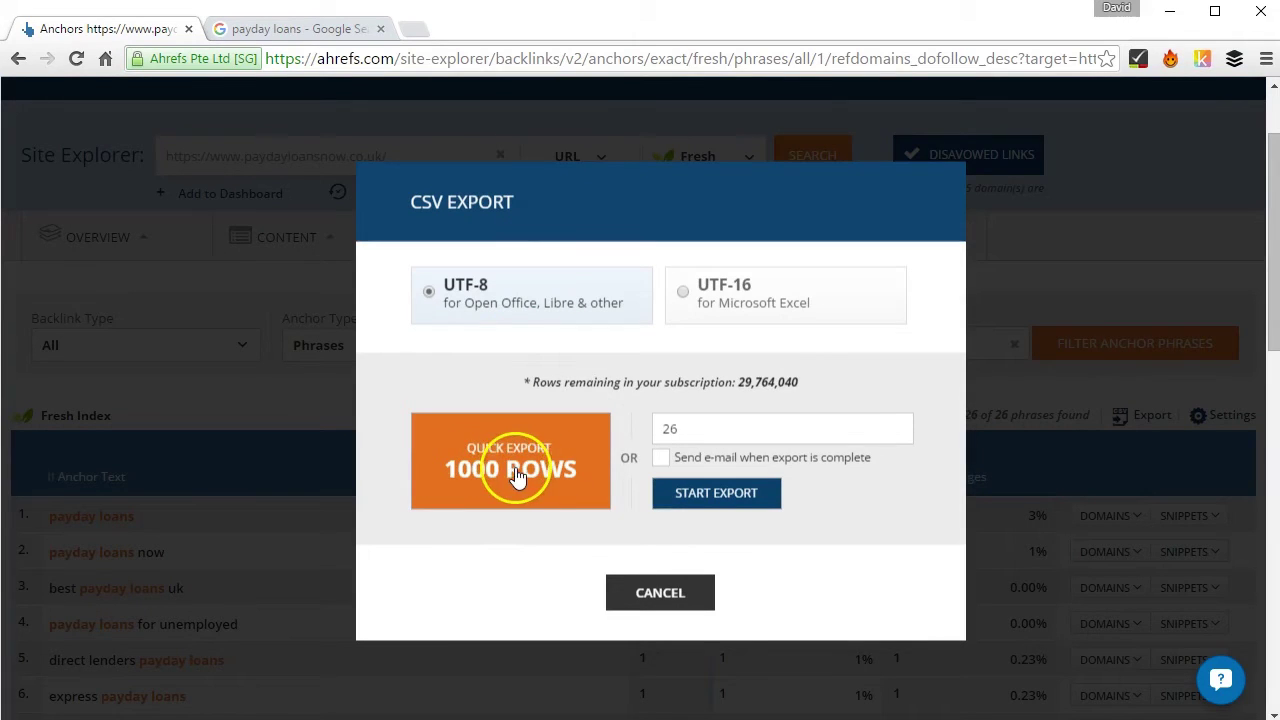
Step: Quick-export 1000 rows of the filtered anchors to CSV and open the downloaded file
{"action": "left_click", "coordinate": [514, 475]}
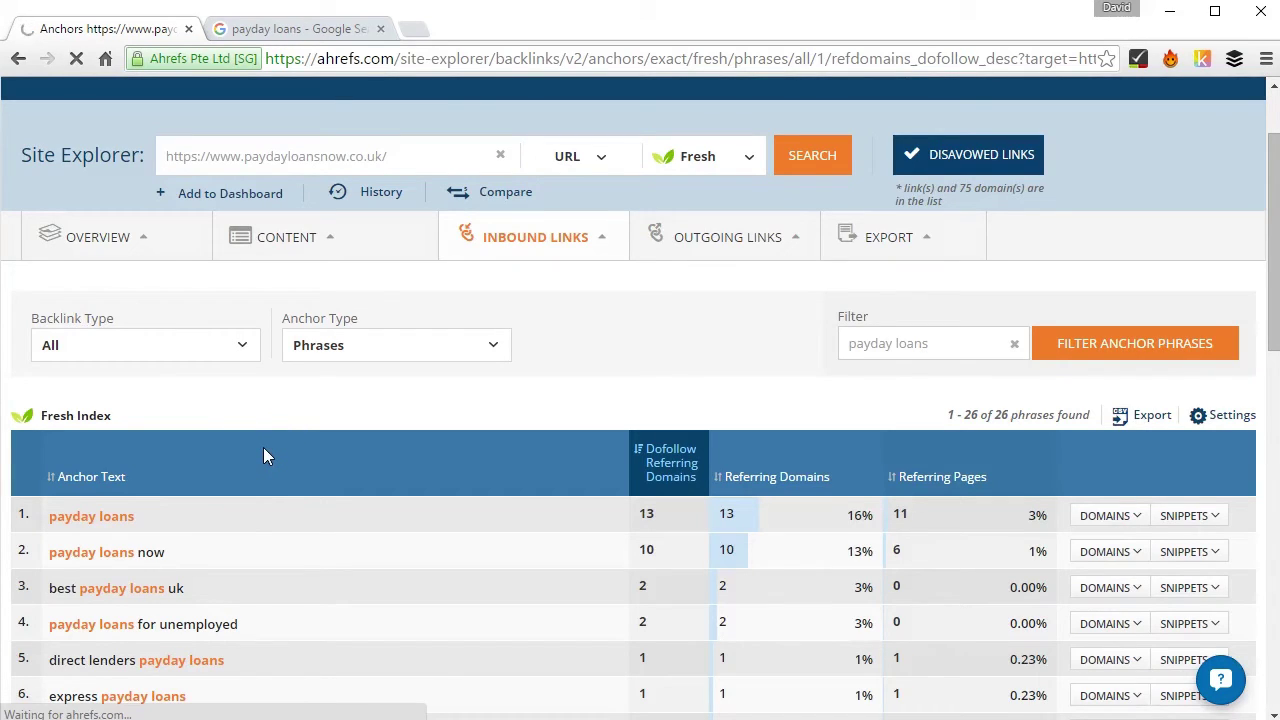
{"action": "left_click", "coordinate": [103, 703]}
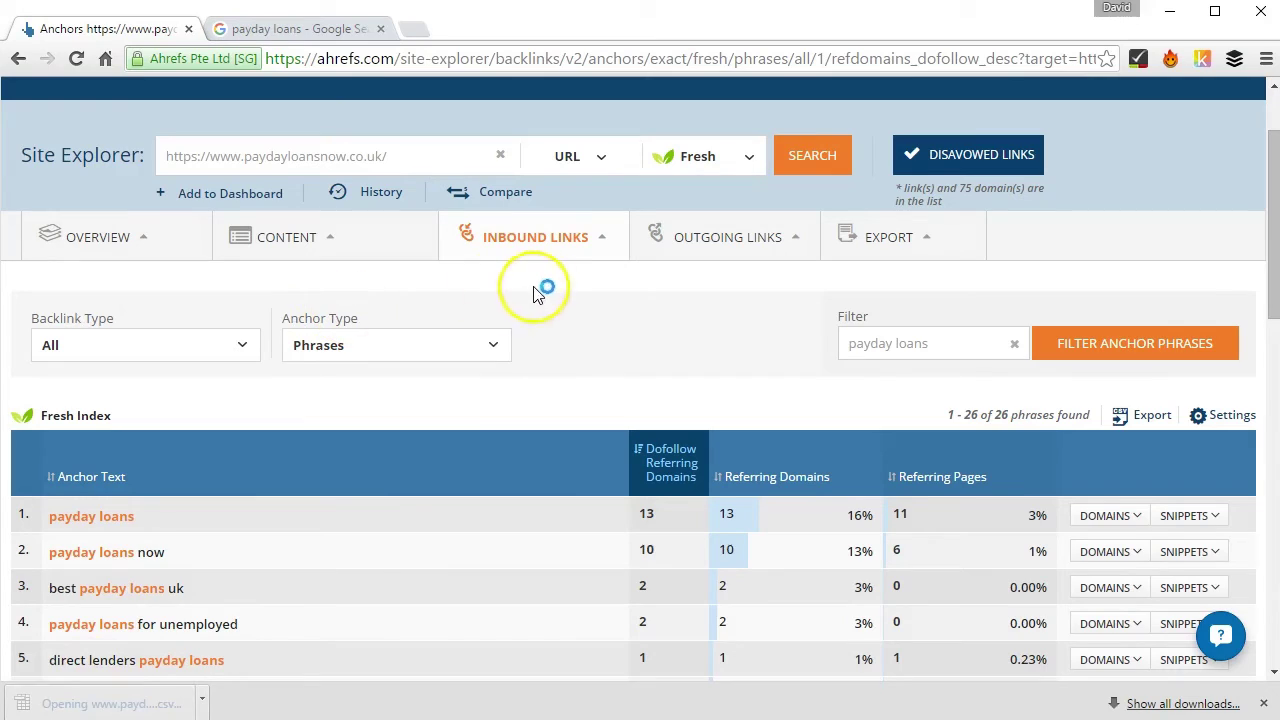
Step: Import the anchors CSV into Calc and AutoSum the dofollow referring domains into C28 (47)
{"action": "key", "text": "alt+Tab"}
{"action": "key", "text": "alt+Tab"}
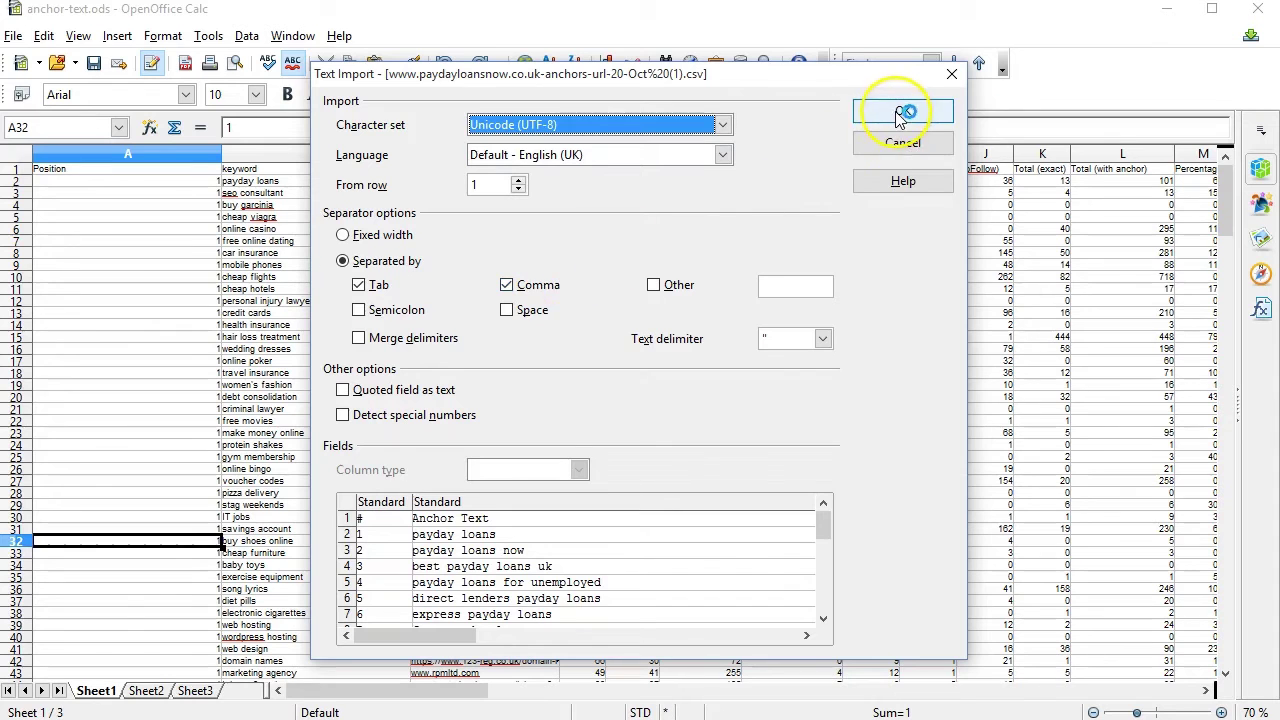
{"action": "left_click", "coordinate": [899, 115]}
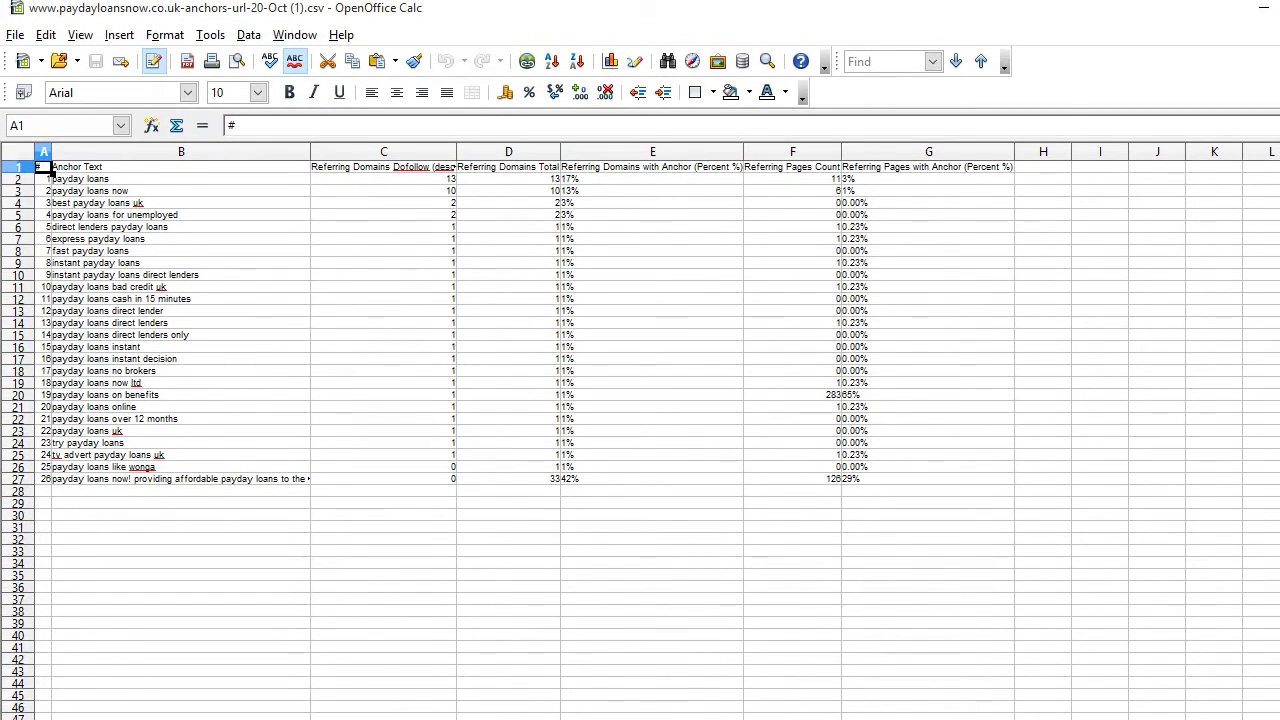
{"action": "left_click", "coordinate": [385, 490]}
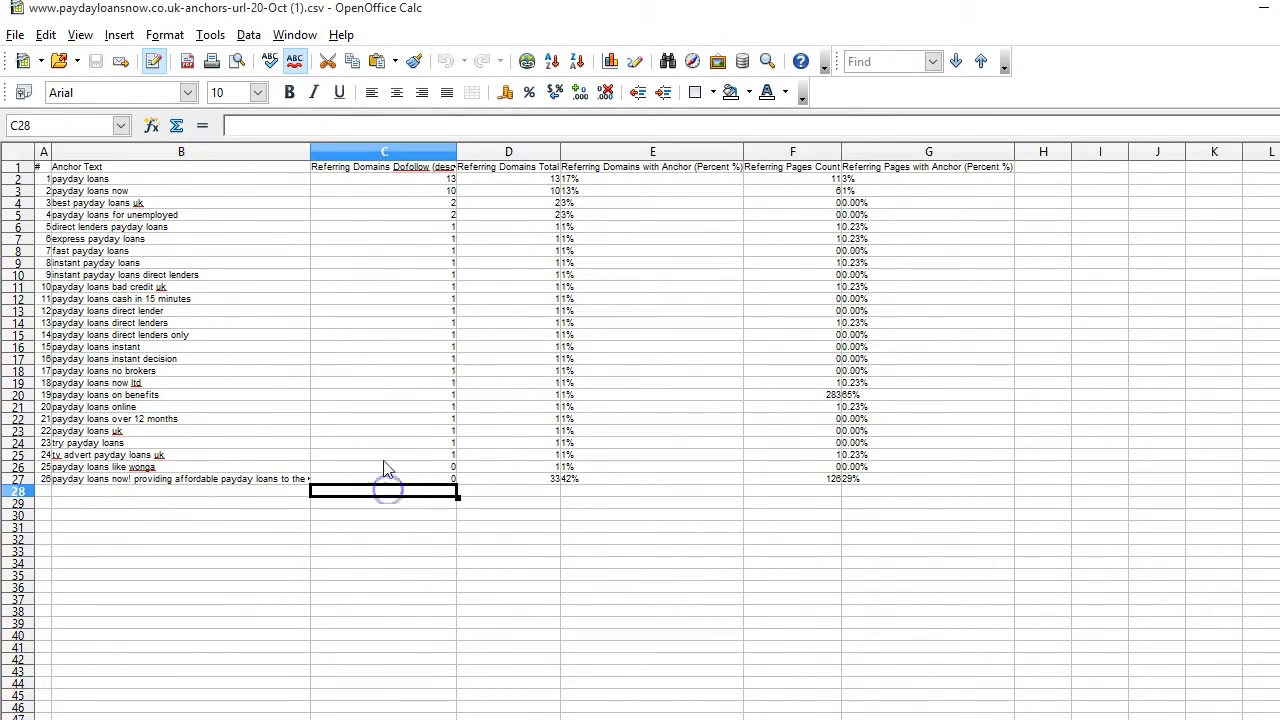
{"action": "left_click", "coordinate": [175, 126]}
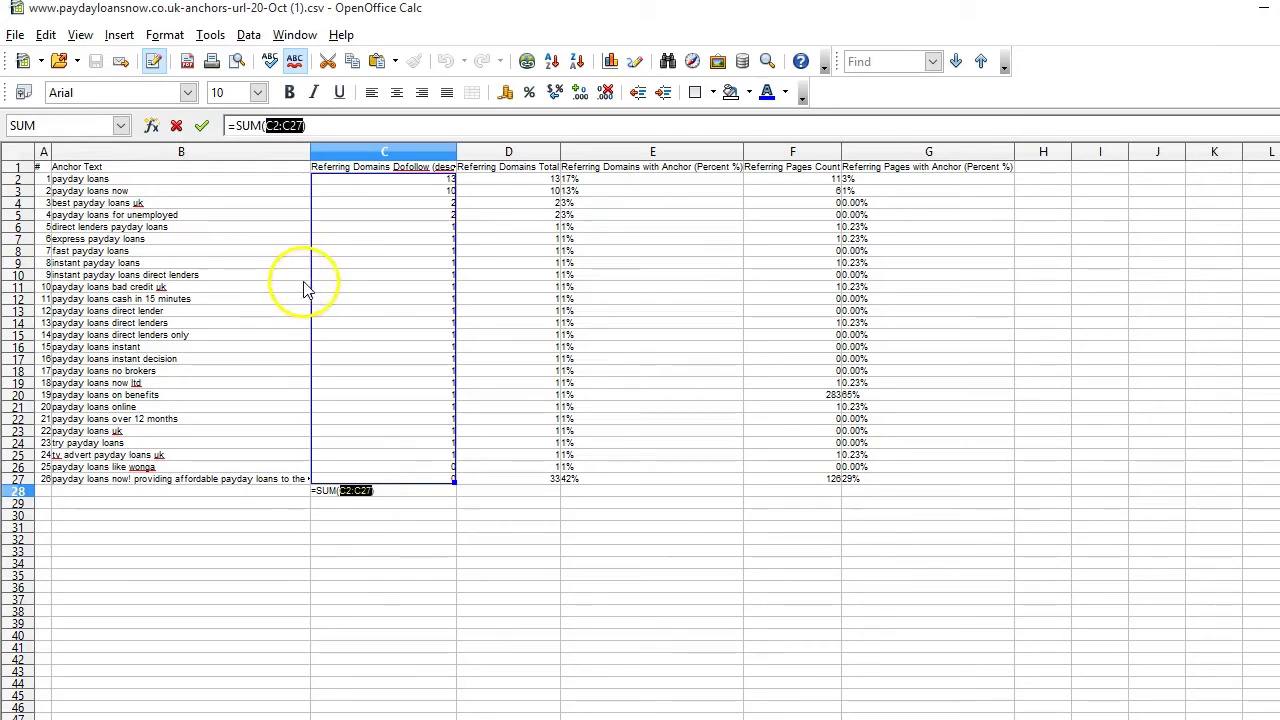
{"action": "key", "text": "Return"}
Step: Total D28 as =SUM(D2:D27)-C28, giving 34 remaining referring domains
{"action": "left_click", "coordinate": [508, 490]}
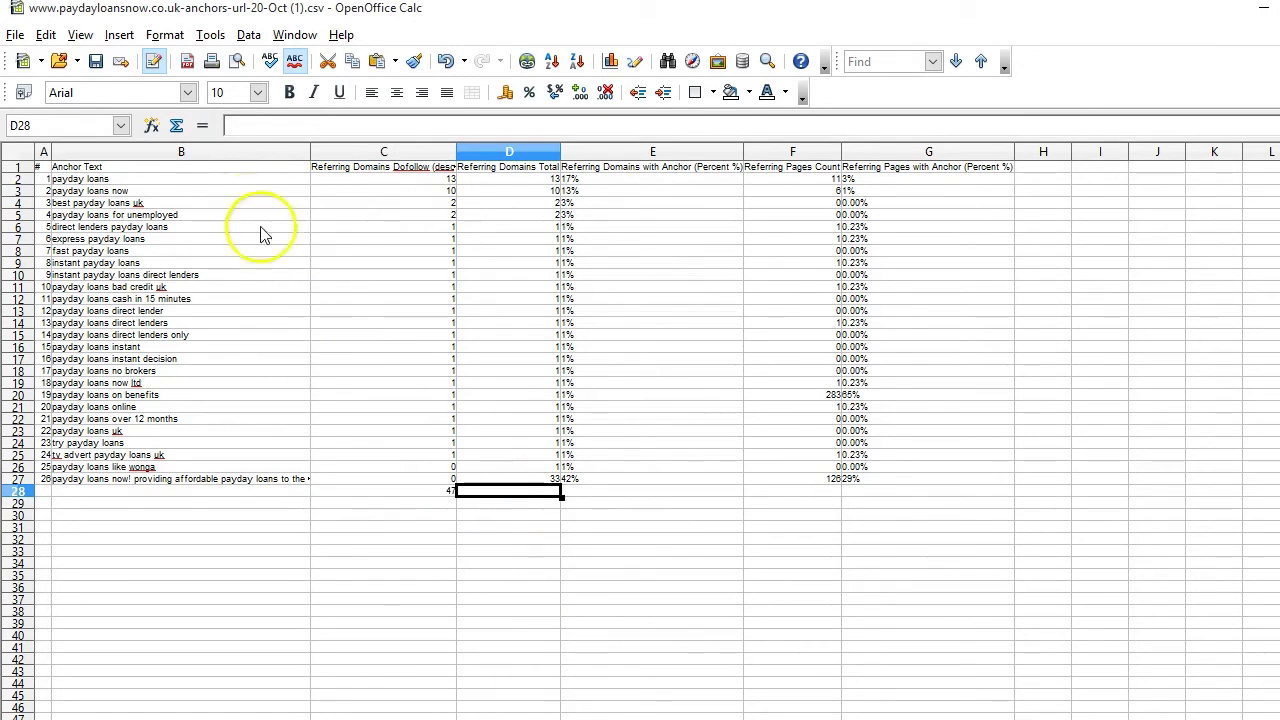
{"action": "left_click", "coordinate": [175, 126]}
{"action": "key", "text": "Return"}
{"action": "left_click", "coordinate": [522, 490]}
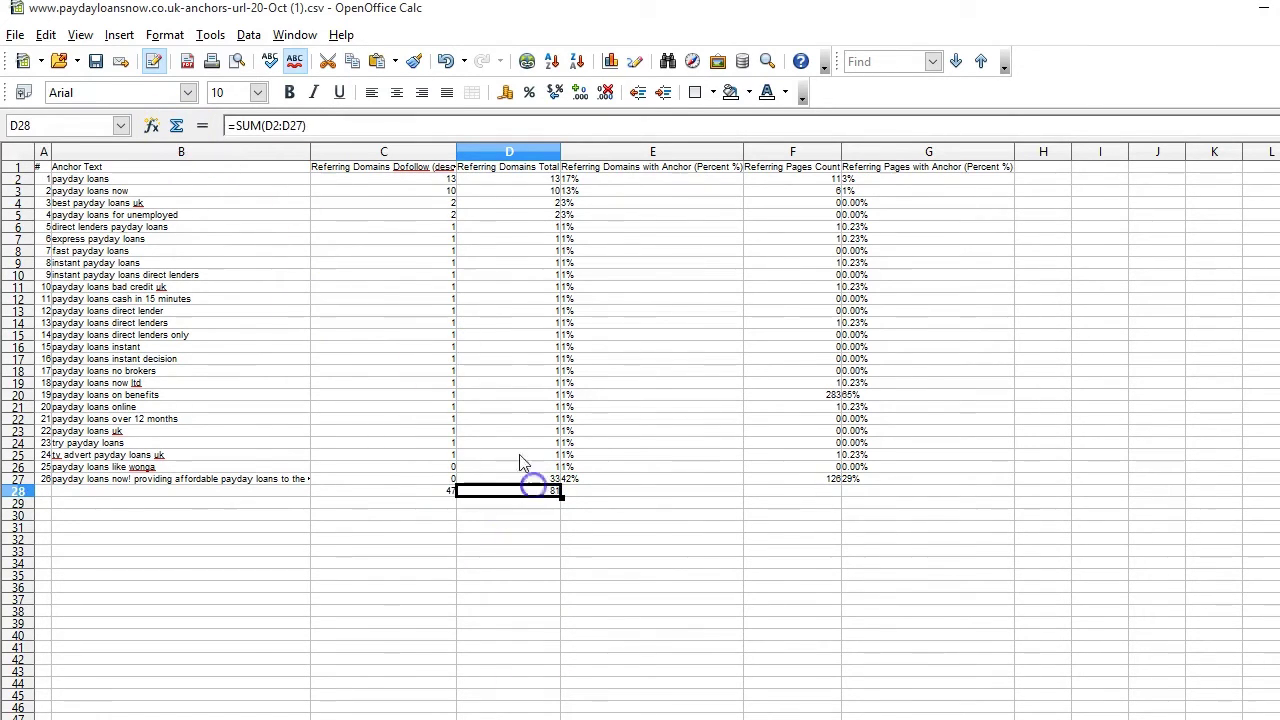
{"action": "left_click", "coordinate": [354, 130]}
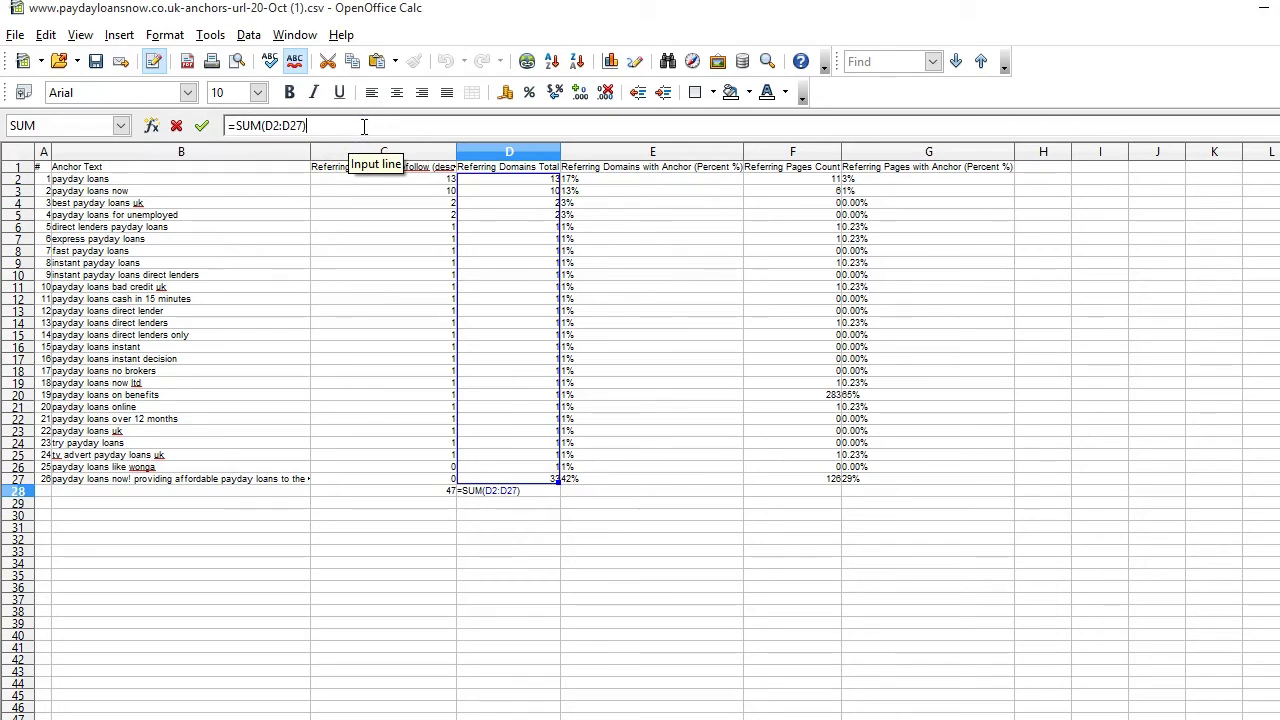
{"action": "left_click", "coordinate": [468, 511]}
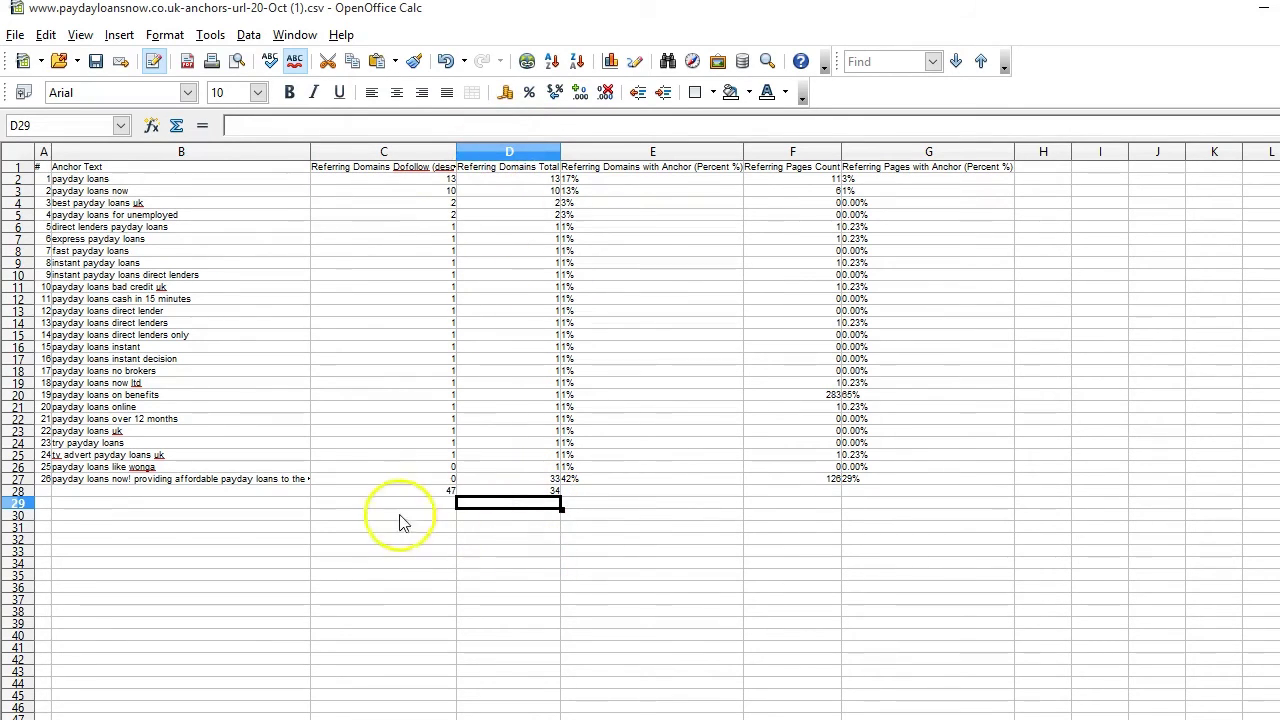
Step: Check the values in D27, D28, C2 and D2, then return to the Ahrefs anchors report
{"action": "left_click", "coordinate": [508, 480]}
{"action": "left_click", "coordinate": [490, 492]}
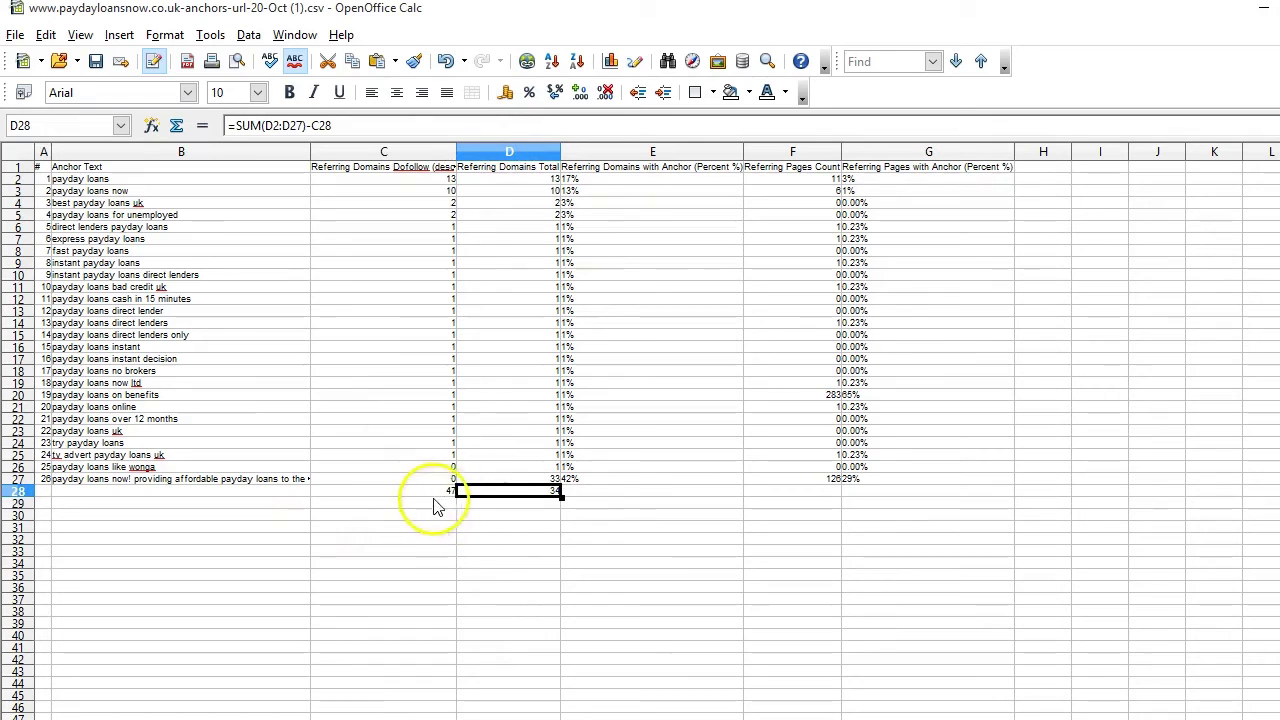
{"action": "left_click", "coordinate": [350, 179]}
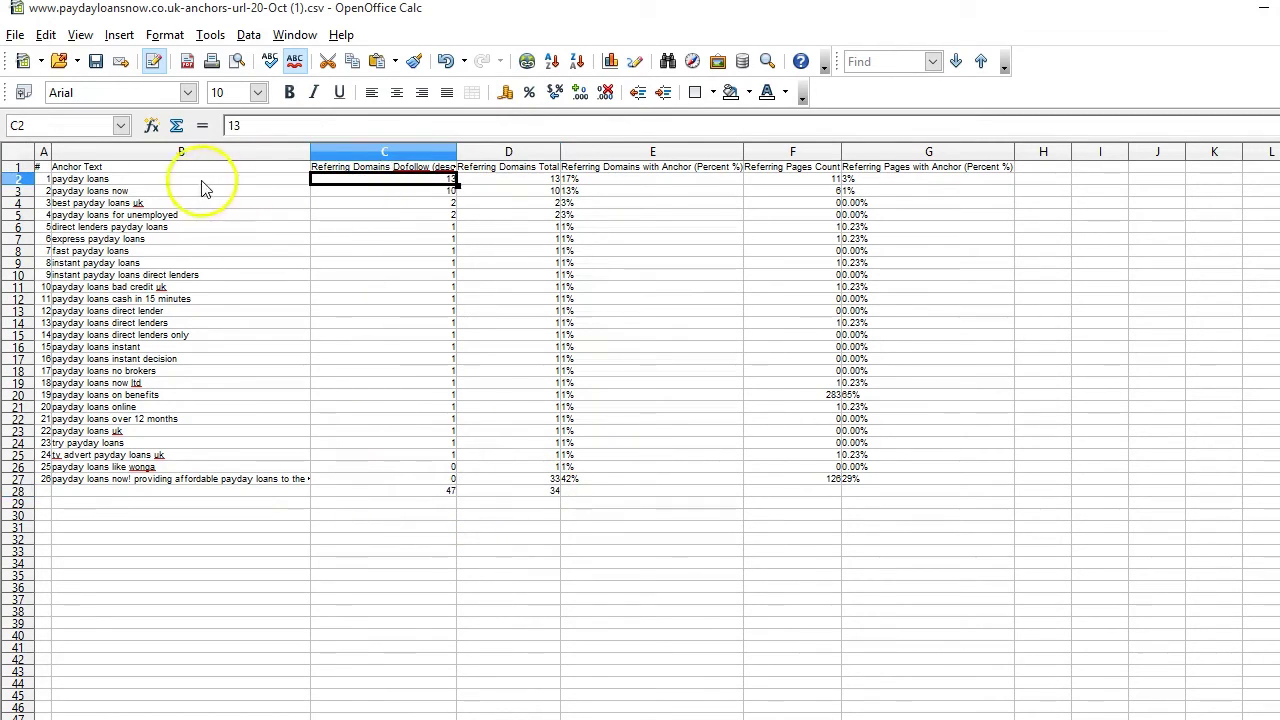
{"action": "left_click", "coordinate": [520, 181]}
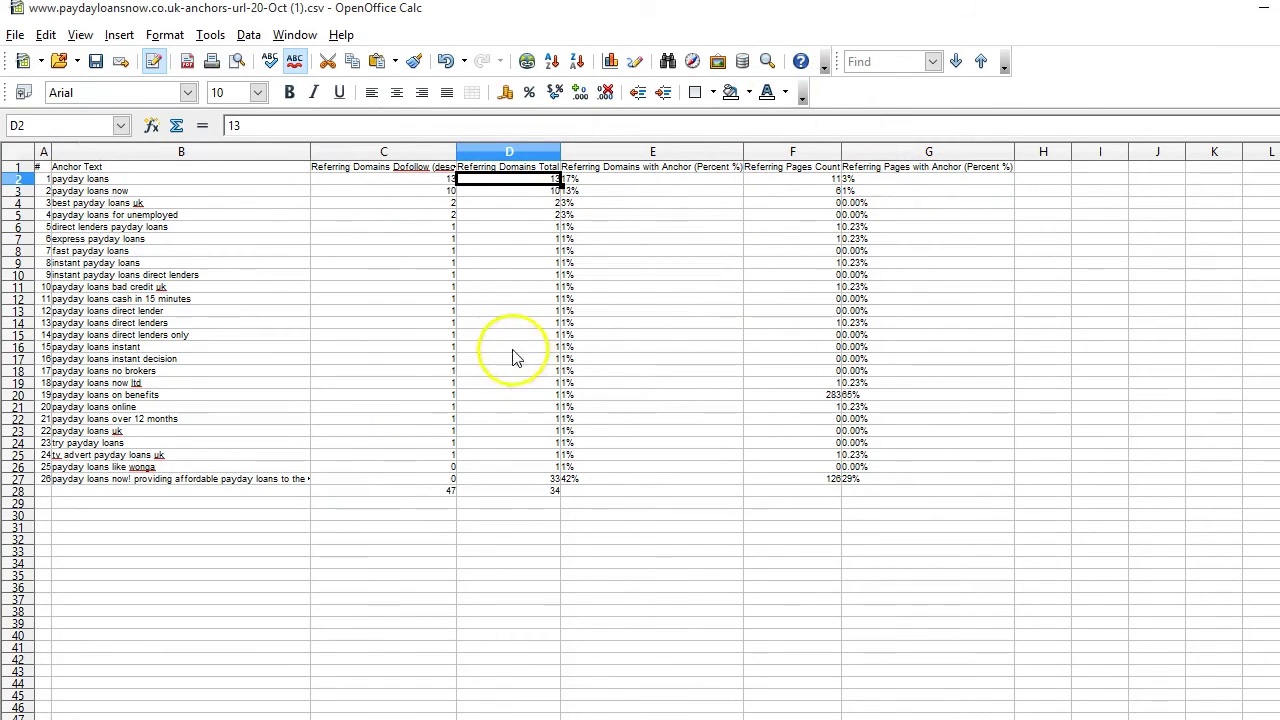
{"action": "key", "text": "alt+Tab"}
{"action": "key", "text": "alt+Tab"}
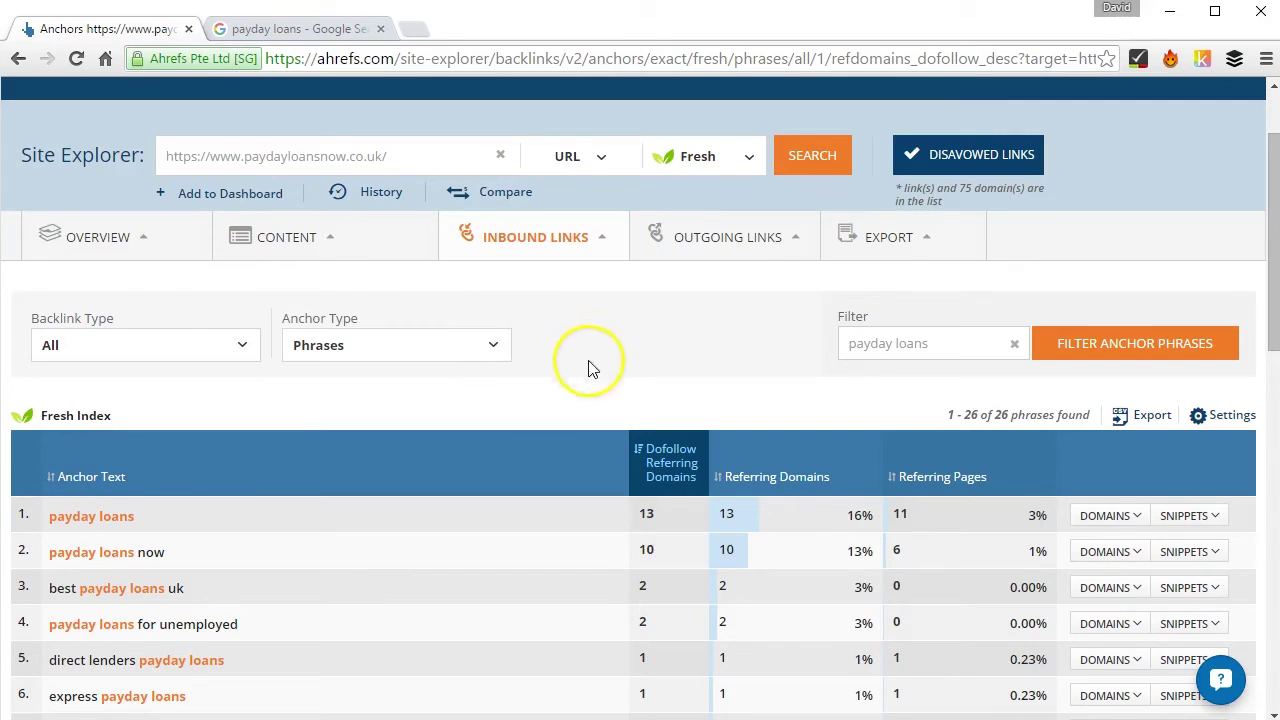
{"action": "left_click", "coordinate": [312, 28]}
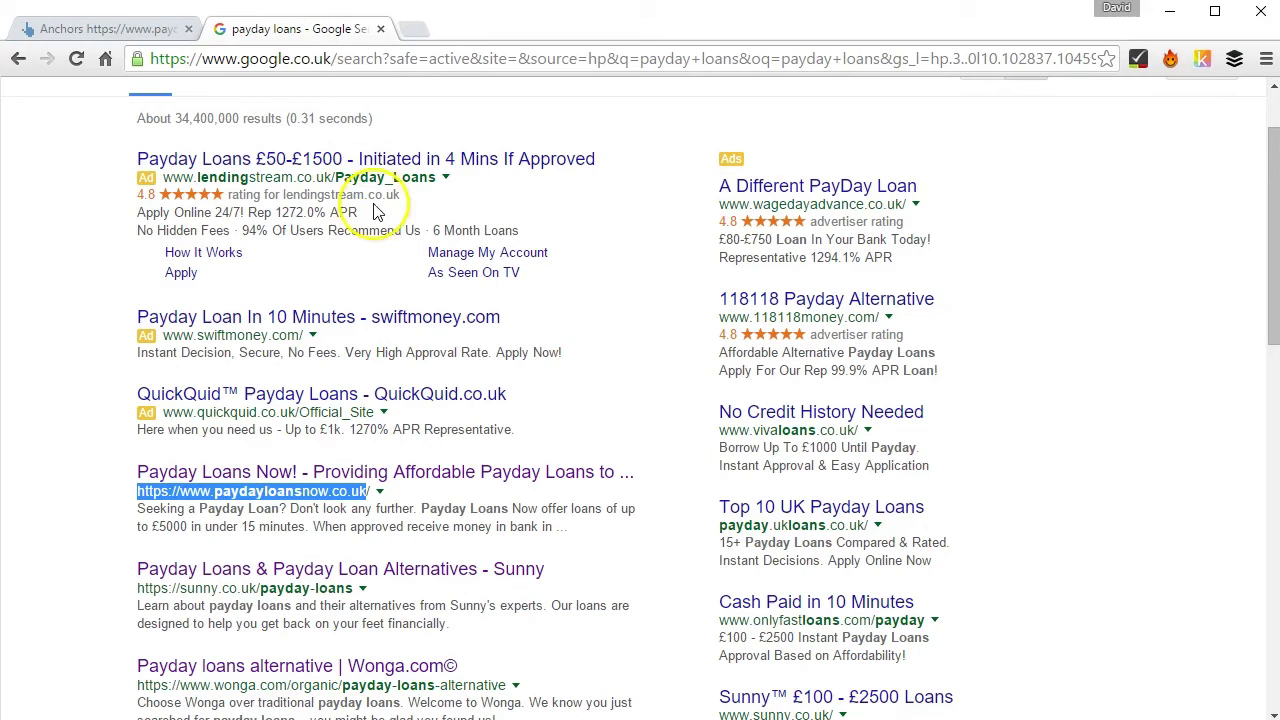
{"action": "scroll", "coordinate": [320, 290], "scroll_direction": "down", "scroll_amount": 1}
{"action": "left_click_drag", "start_coordinate": [141, 490], "coordinate": [568, 487]}
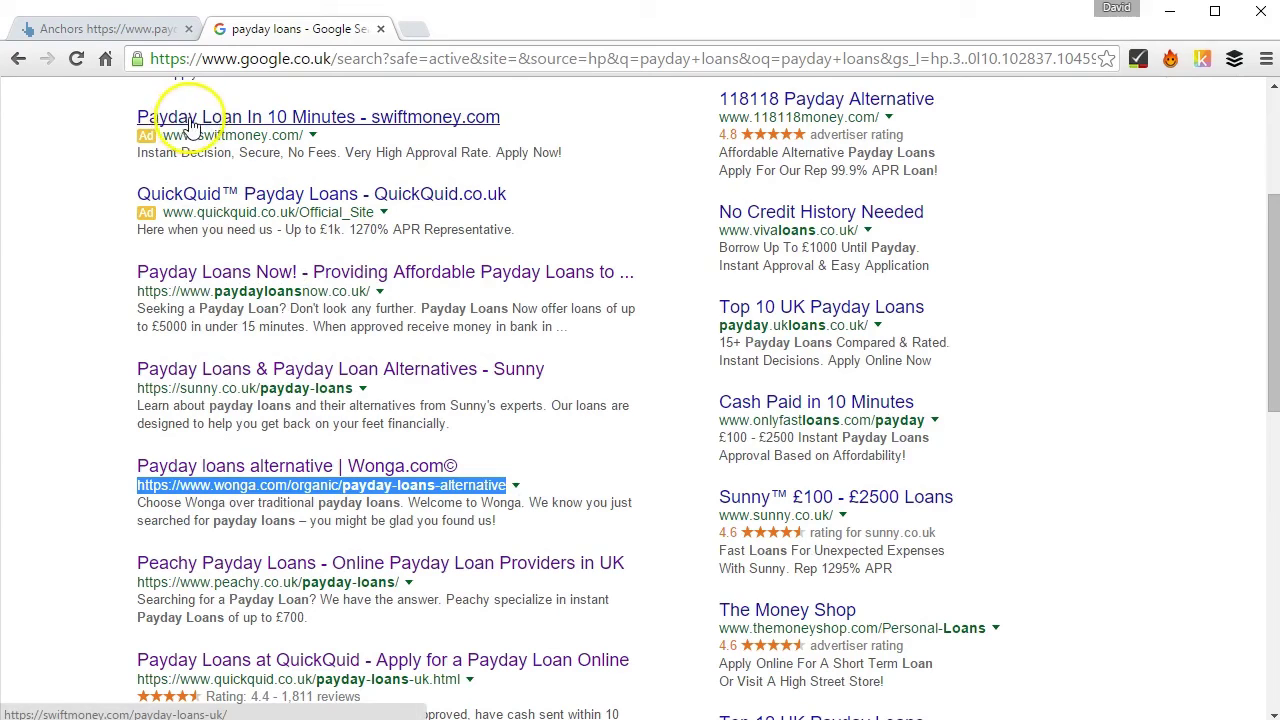
{"action": "left_click", "coordinate": [136, 26]}
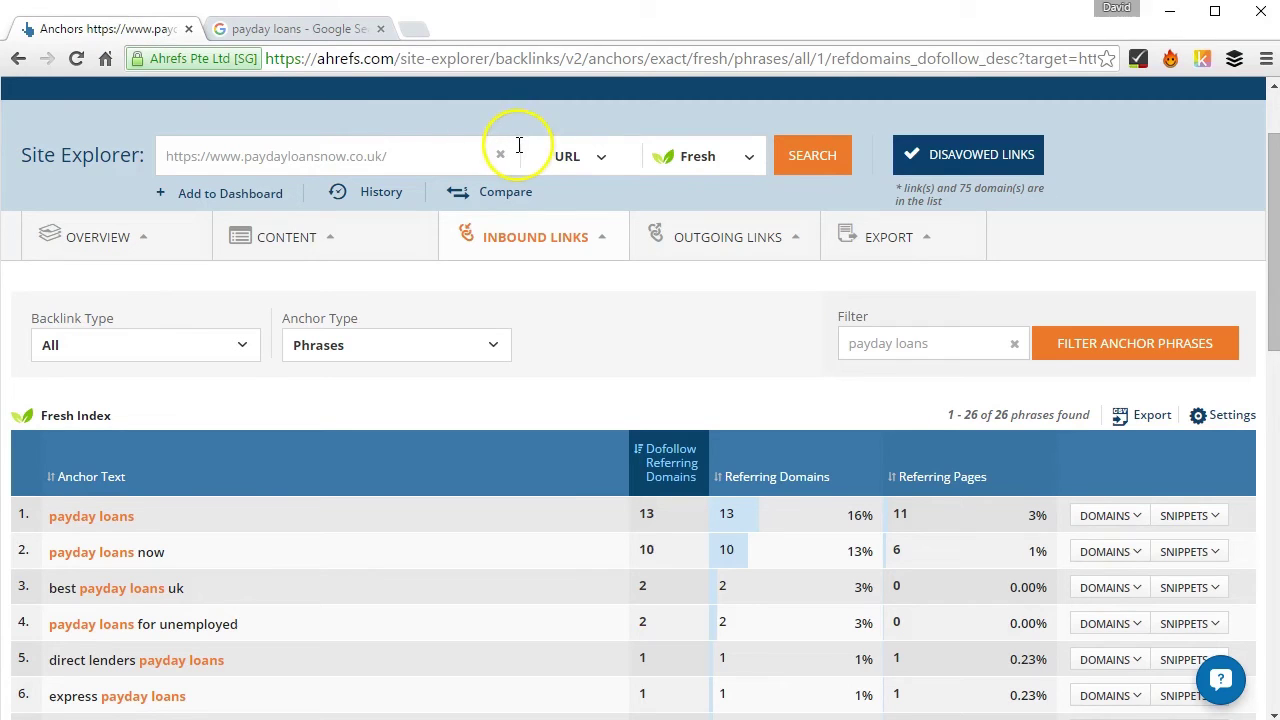